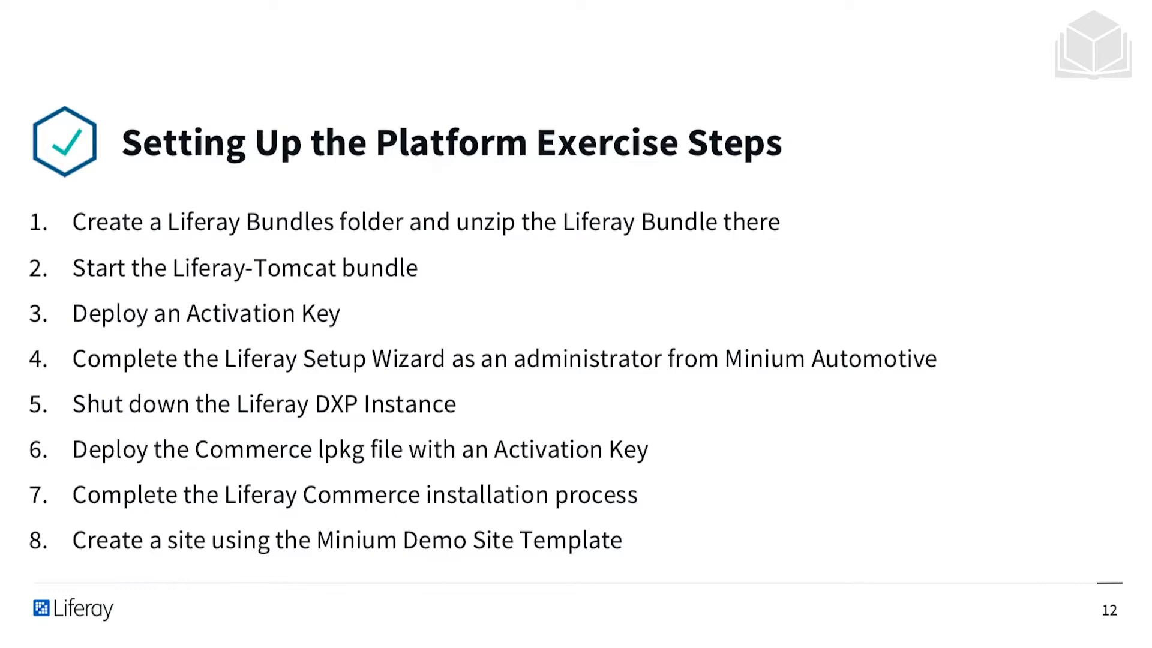
Advance the presentation from slide 12 to slide 13.
key(Right)
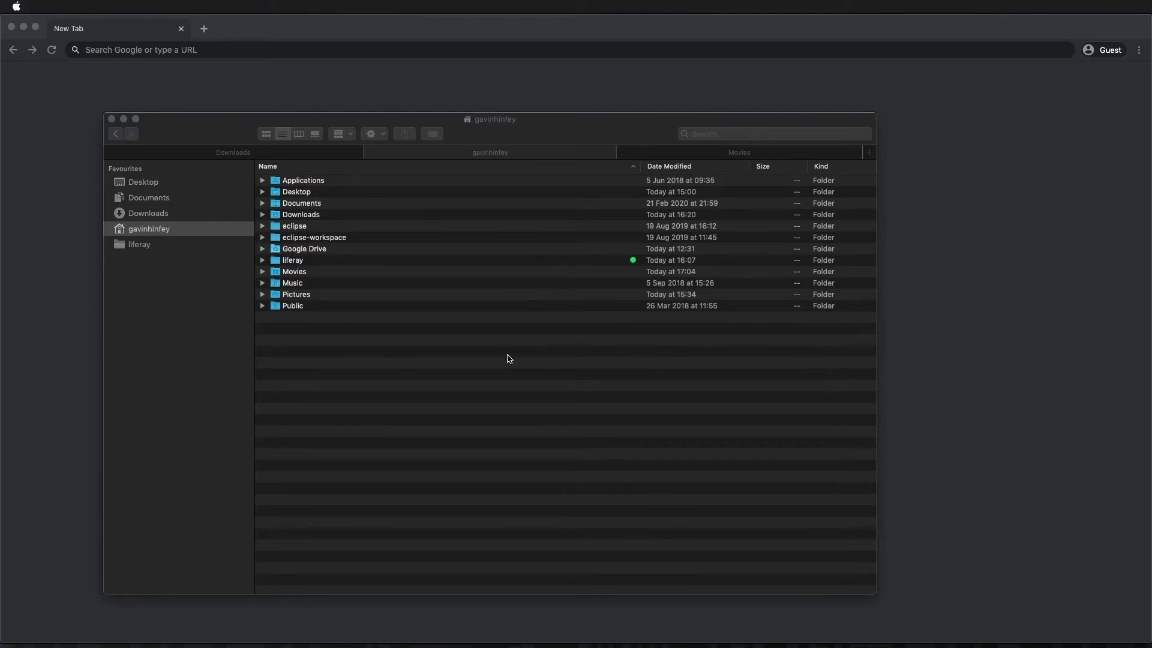
Create a new folder named 'bundles' inside the liferay folder.
click(507, 359)
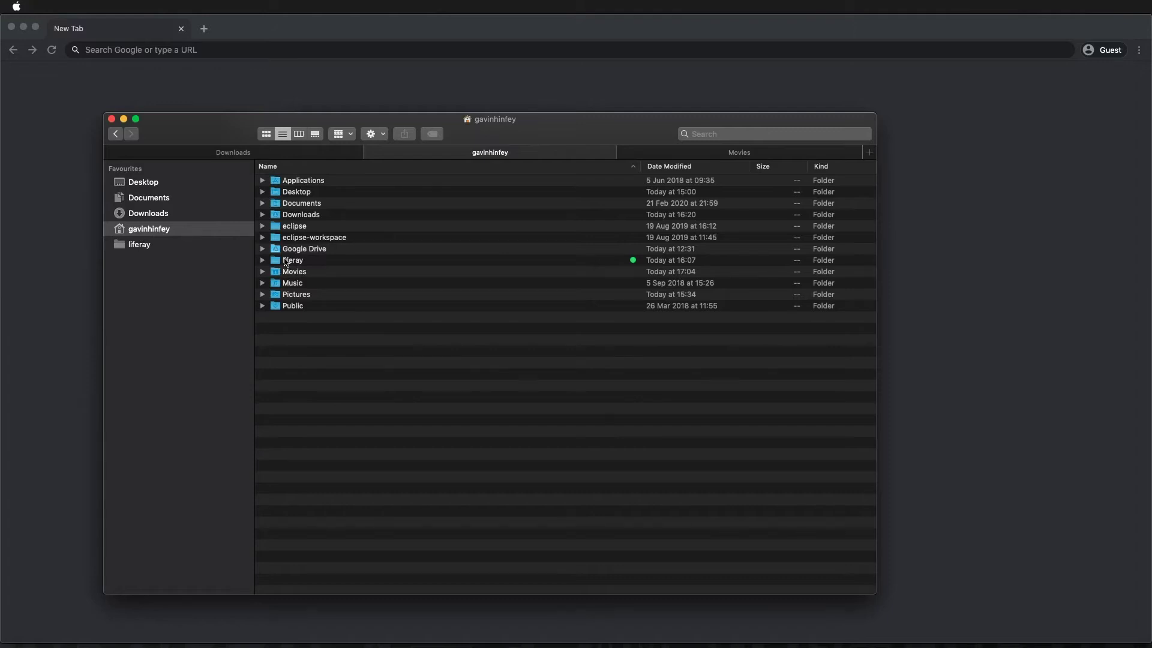
double_click(285, 261)
right_click(304, 225)
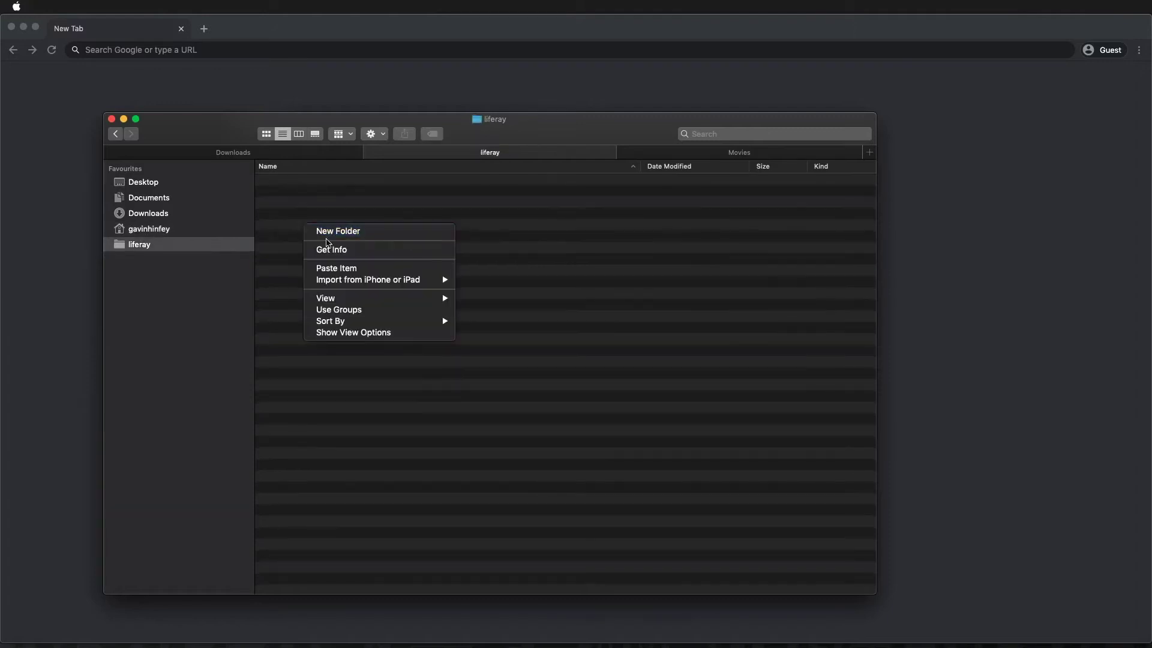
click(337, 232)
text(b)
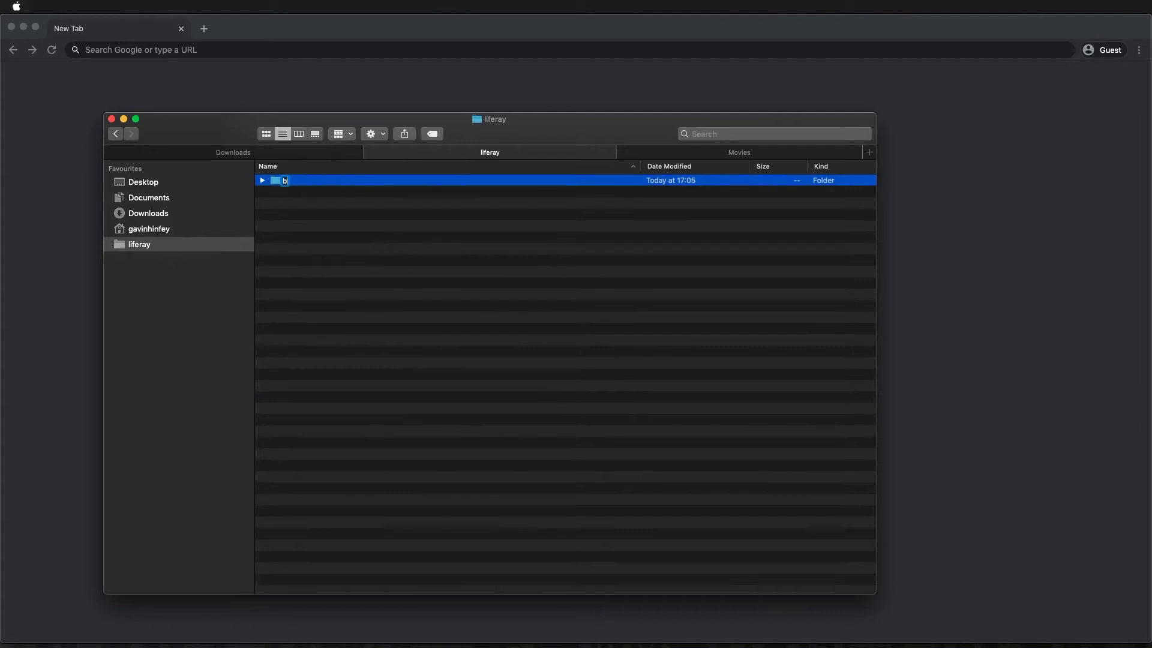
text(undles)
key(Return)
Move the Liferay DXP Tomcat tar.gz from Downloads into bundles and expand it.
double_click(301, 184)
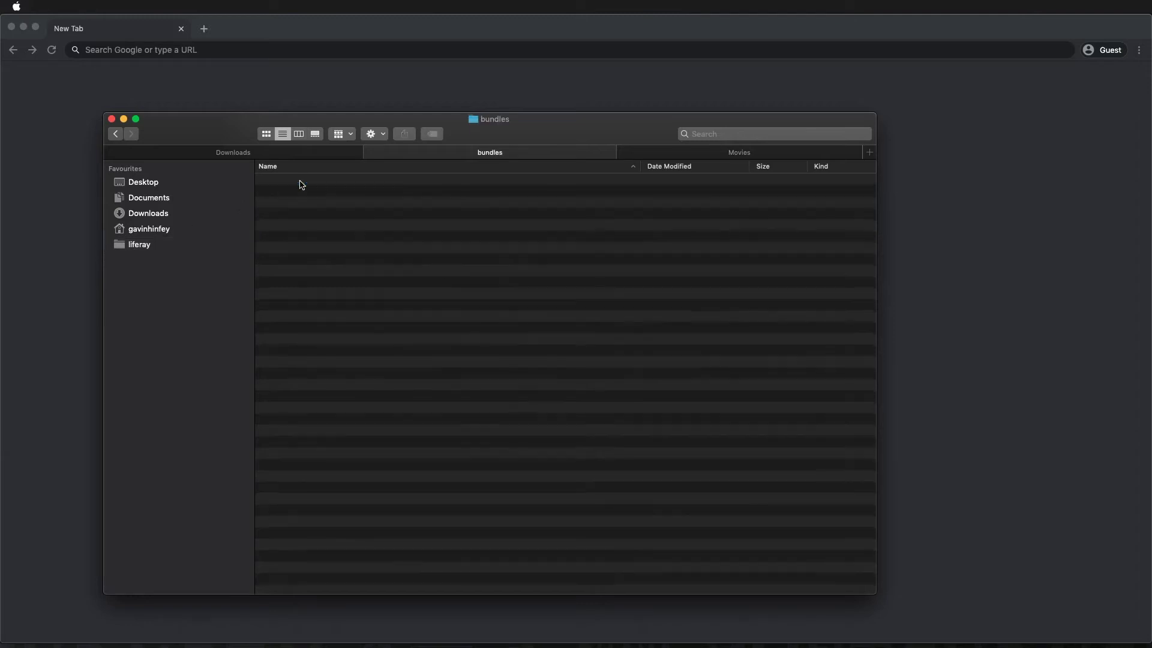
click(232, 152)
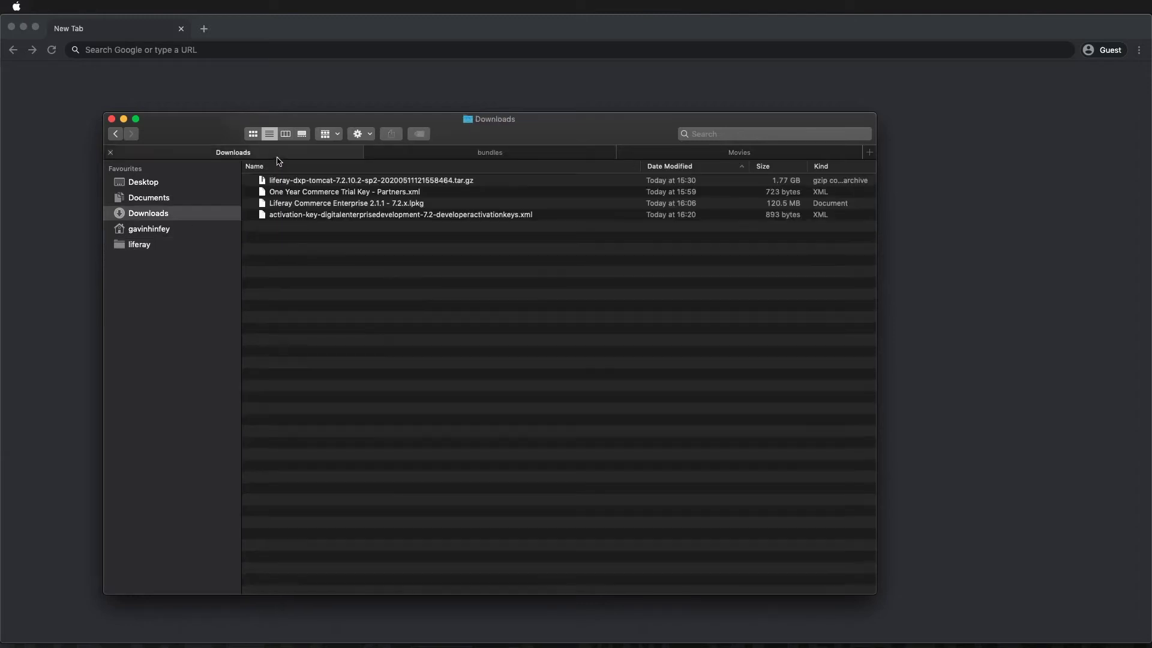
click(331, 181)
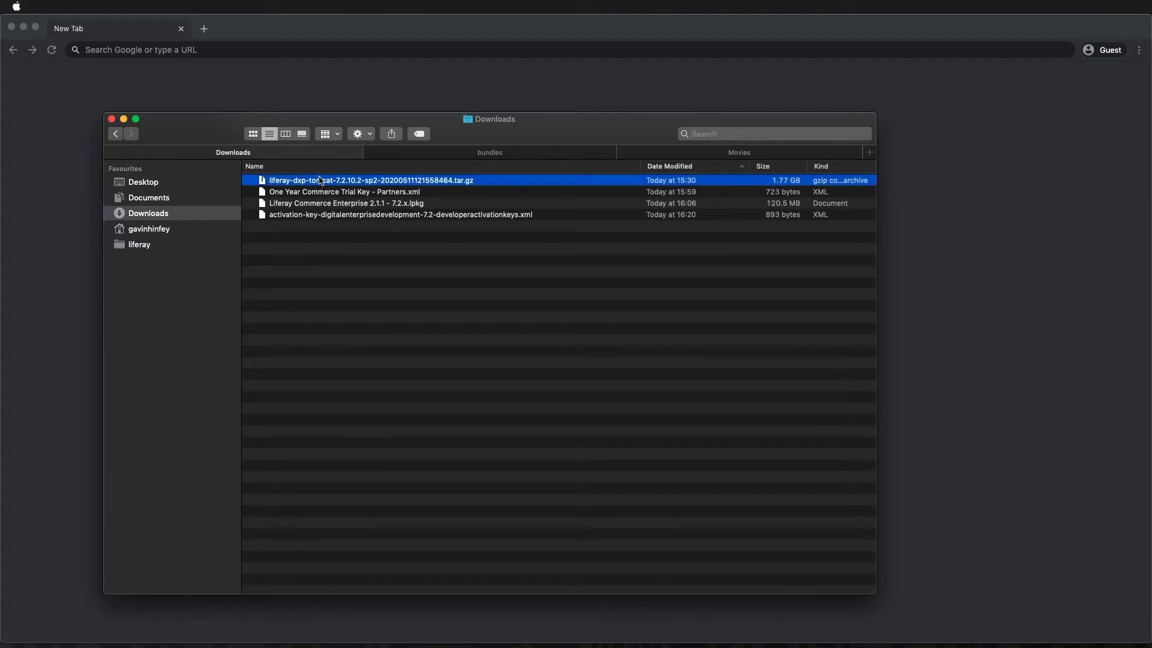
drag(319, 181, 420, 156)
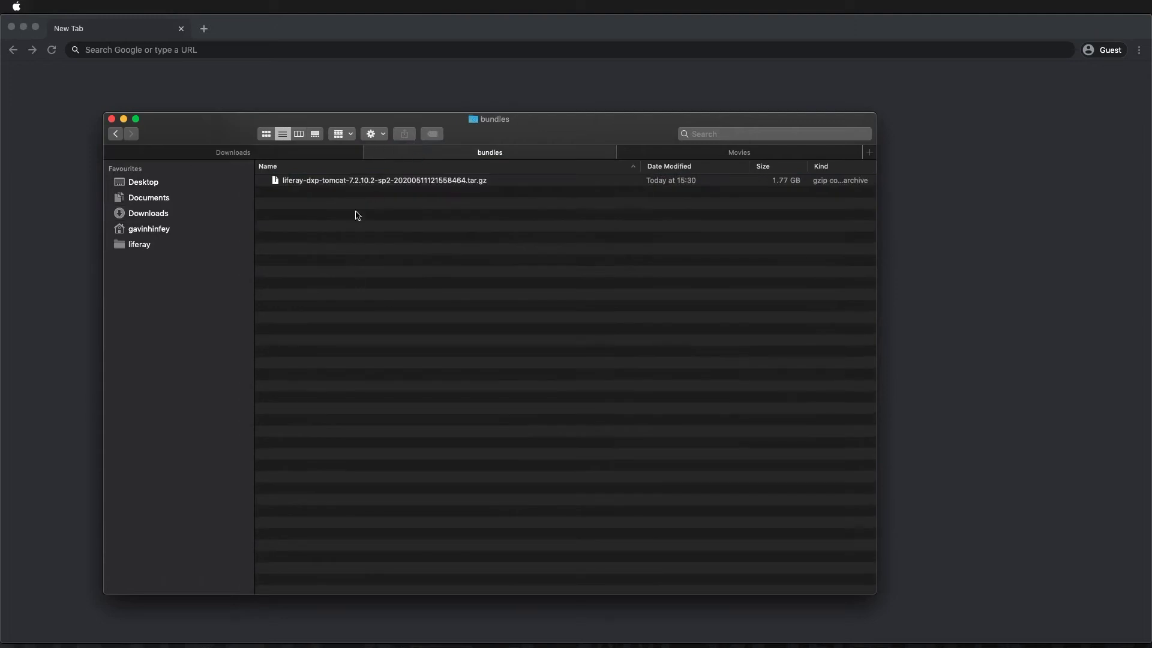
double_click(357, 184)
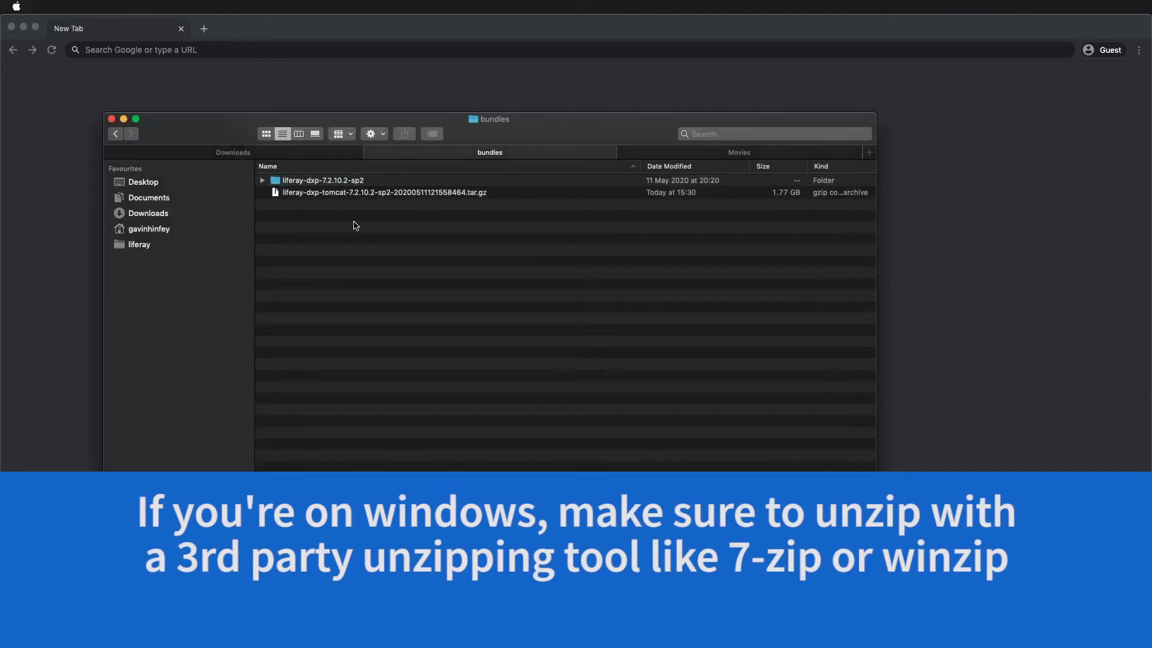
In iTerm, change into ~/liferay/bundles/liferay-dxp-7.2.10.2-sp2/tomcat-9.0.33/bin.
key(super+Tab)
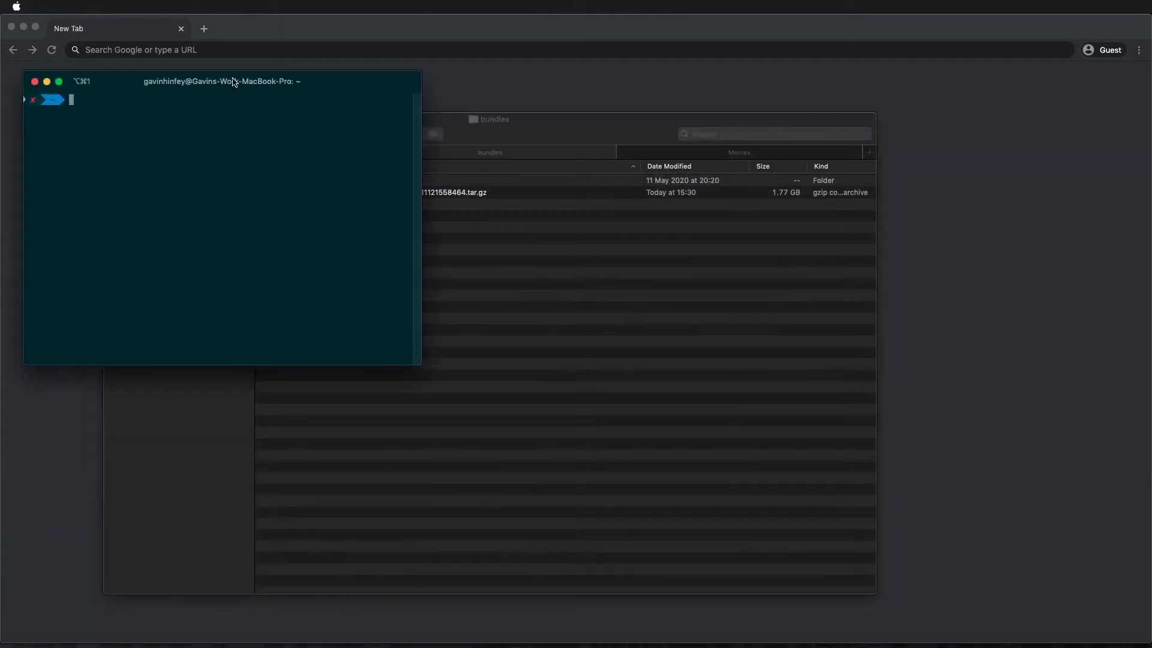
drag(233, 82, 545, 85)
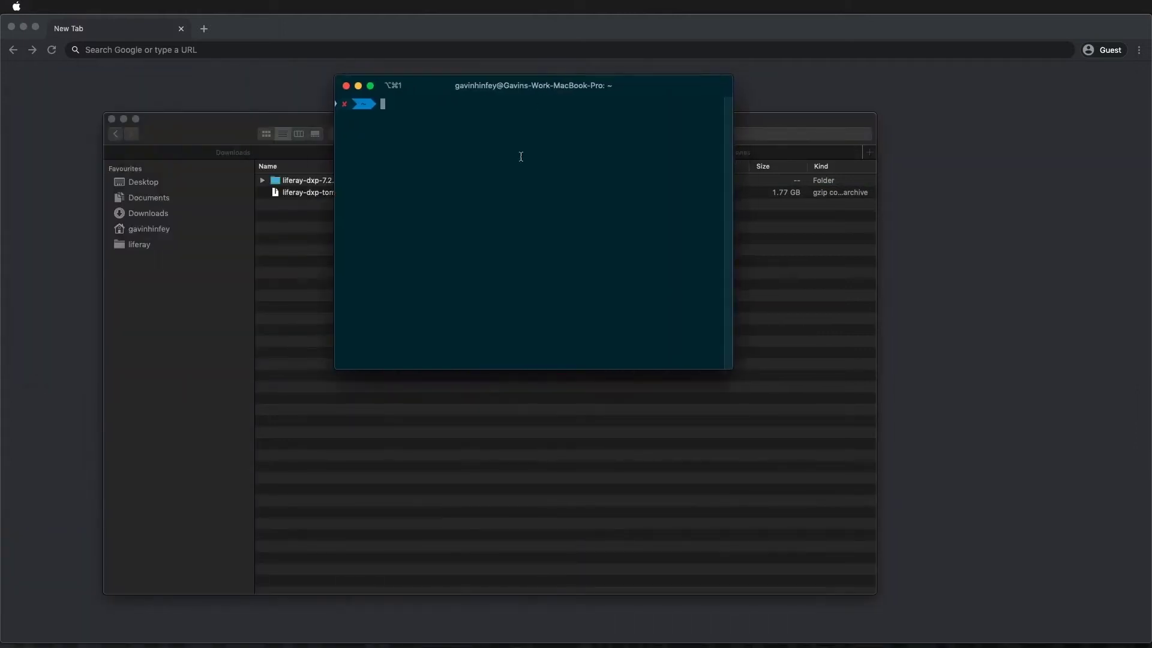
text(cd ~)
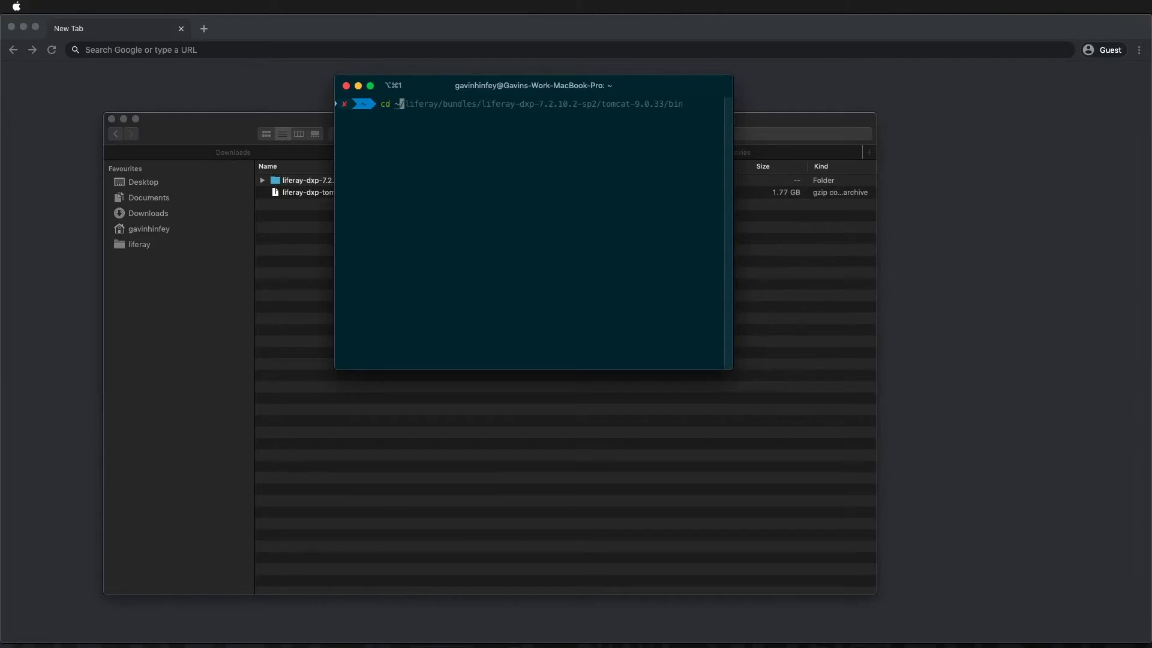
text(/lifera)
text(y/bundles/)
key(Tab)
key(Tab)
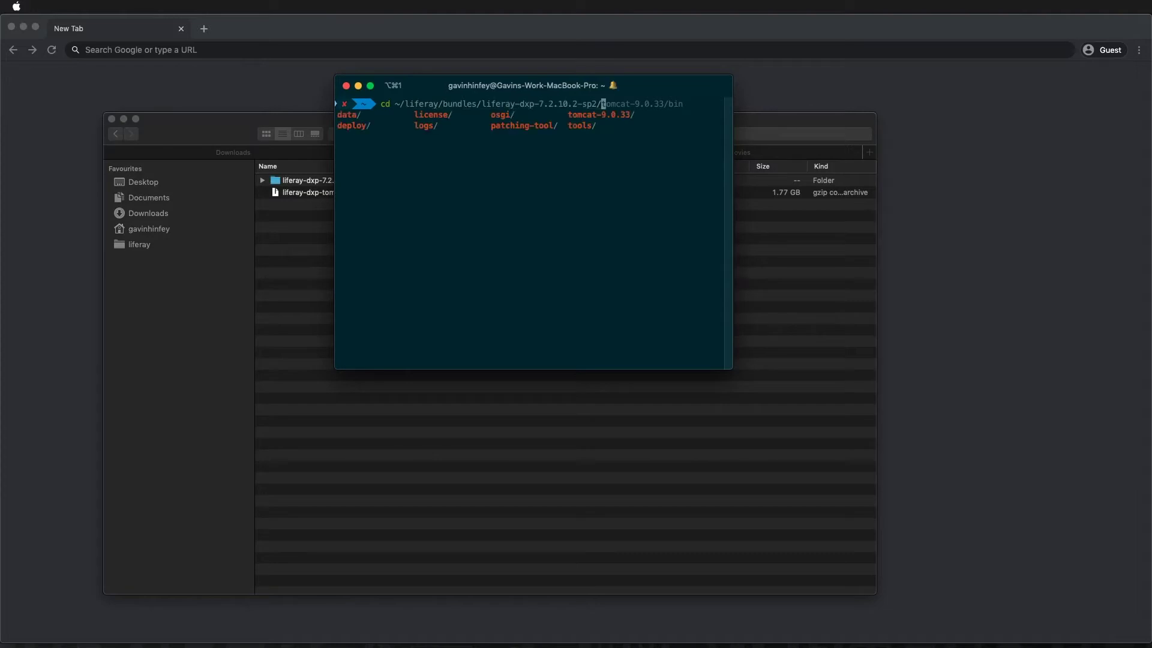
key(Tab)
key(Tab)
key(Tab)
key(Tab)
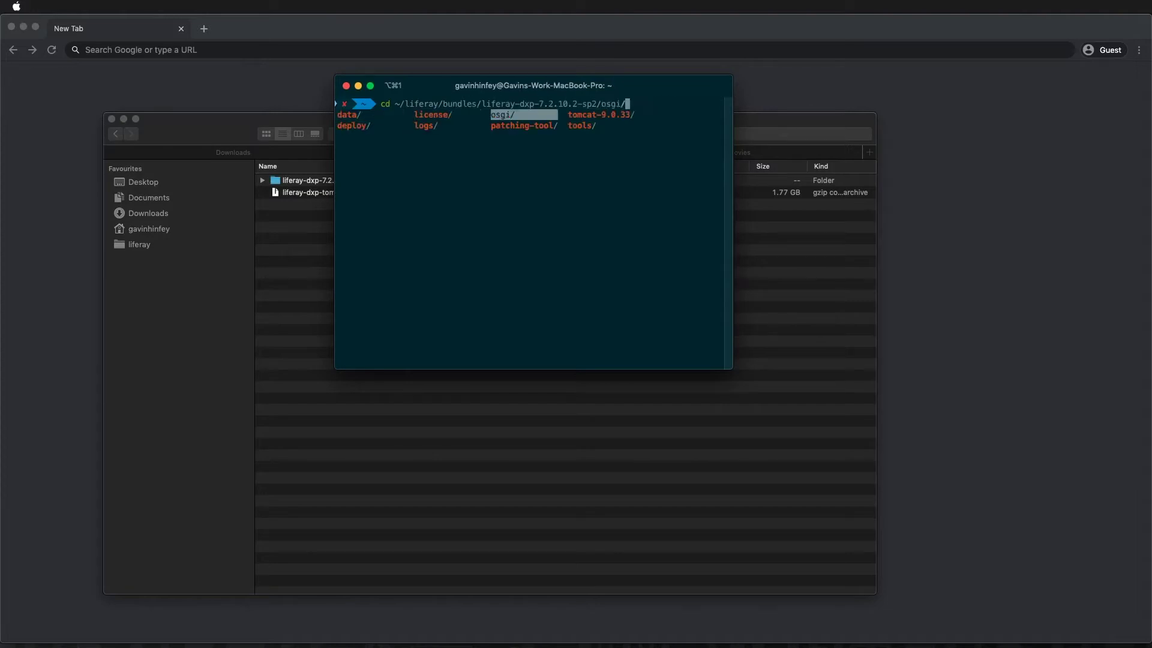
key(Tab)
text(bin)
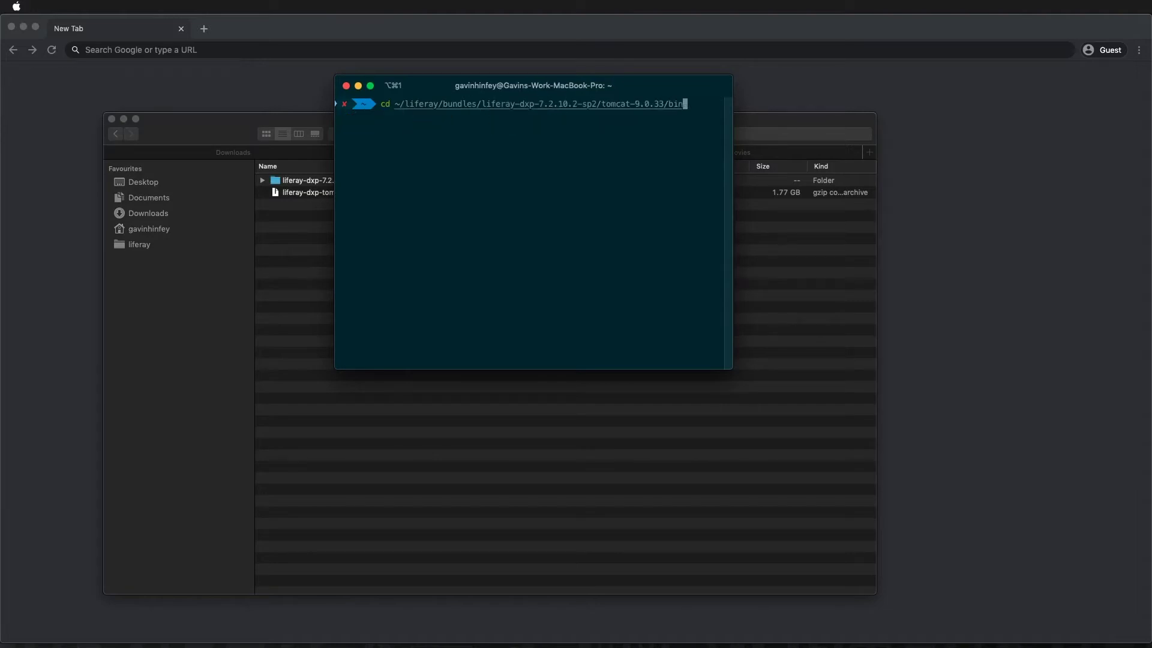
key(Return)
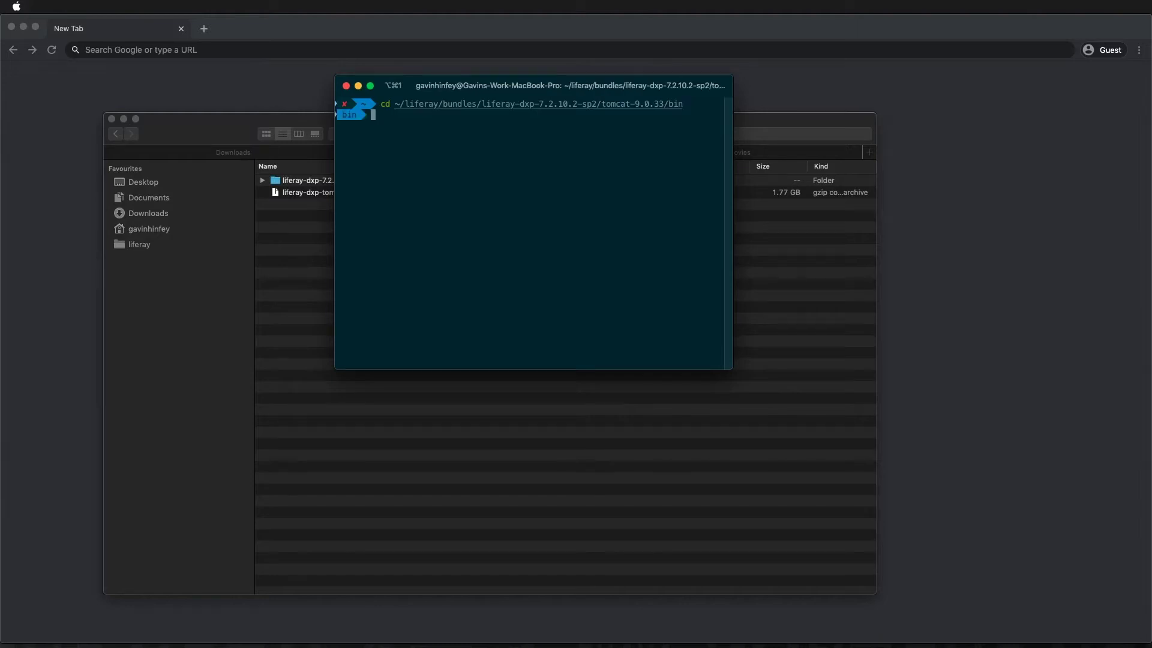
text(./catalina.sh jpda run)
Start the server with ./catalina.sh run and enlarge the terminal to follow the log.
key(BackSpace)
key(BackSpace)
key(BackSpace)
text(run)
key(Return)
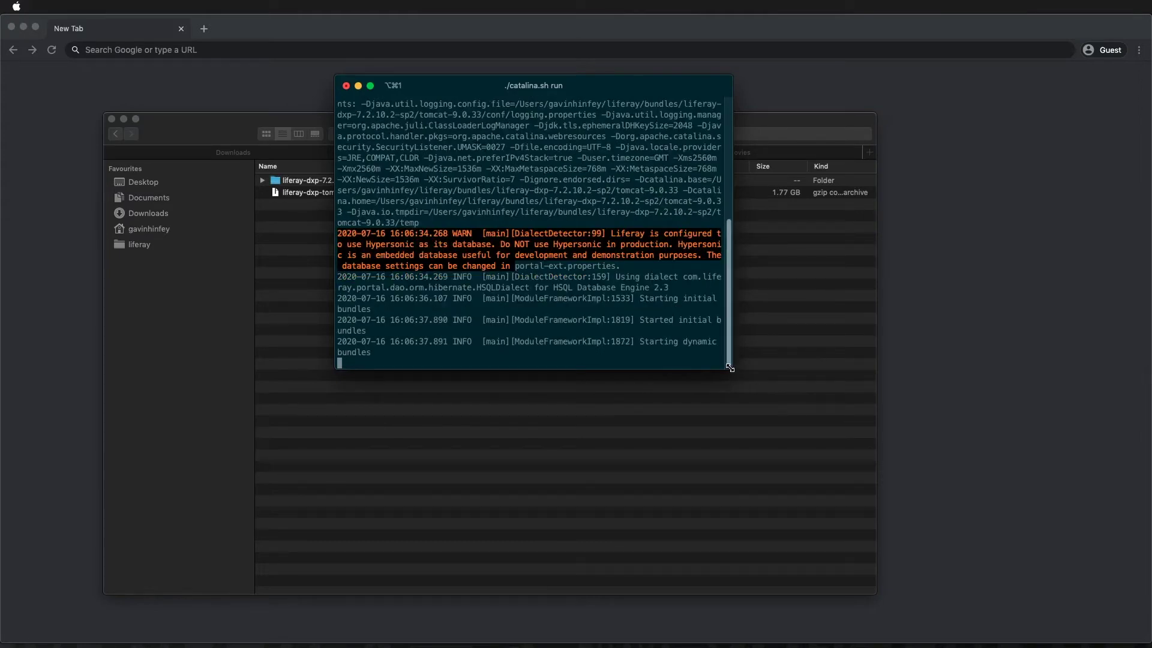
drag(729, 366, 989, 510)
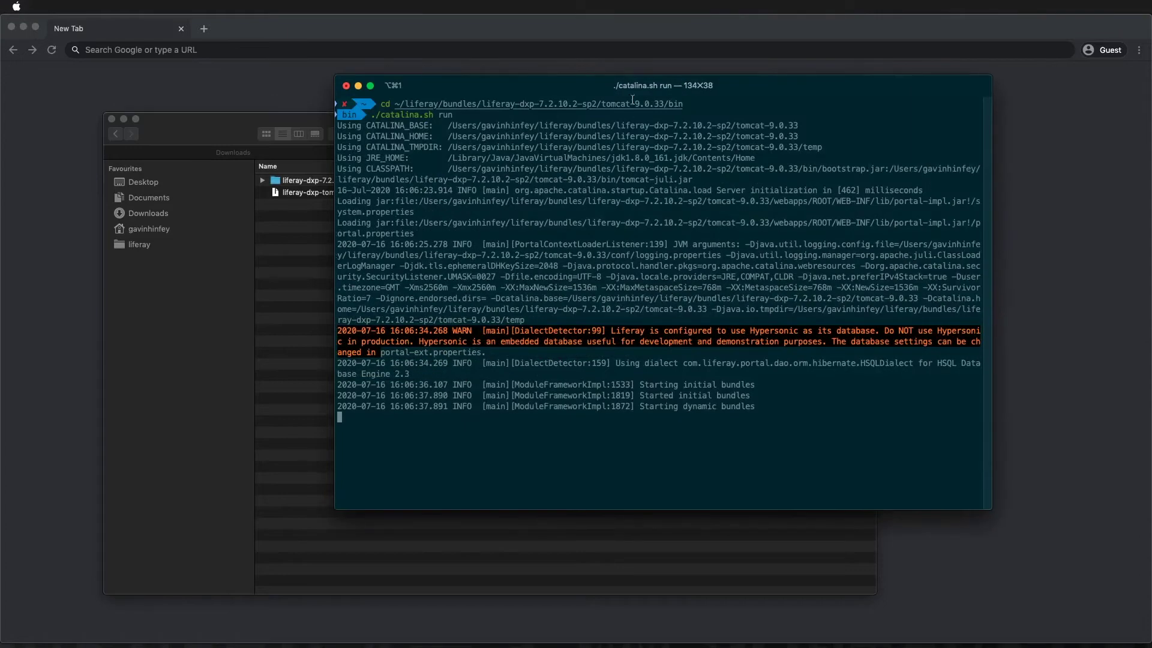
drag(633, 87, 418, 74)
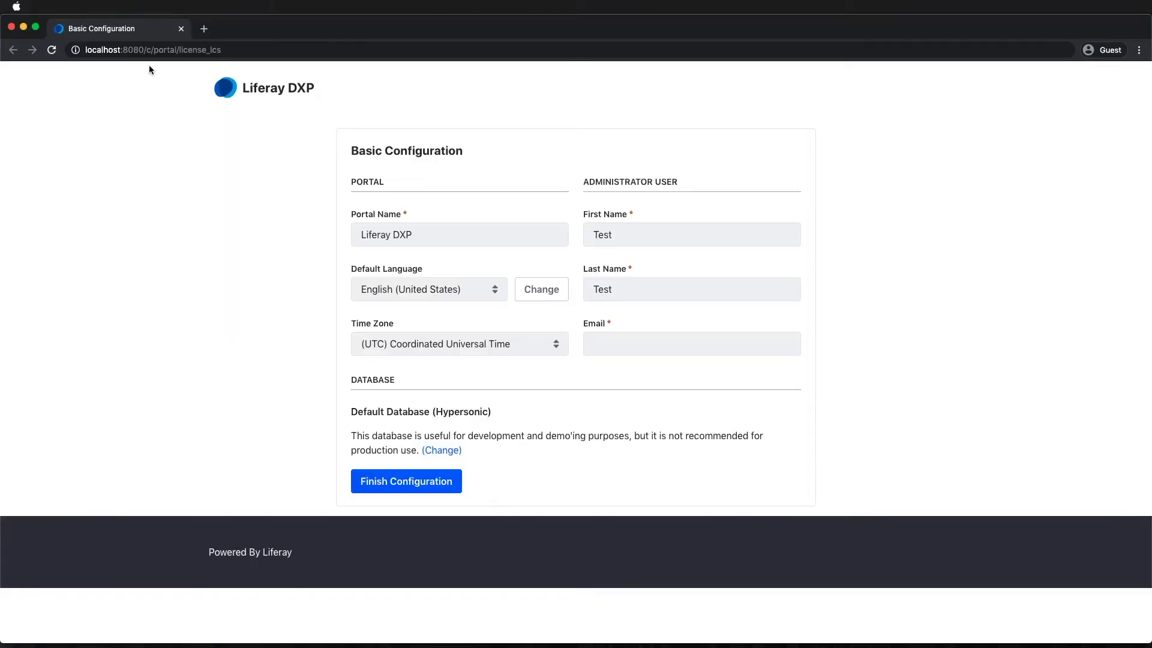
double_click(110, 49)
double_click(133, 49)
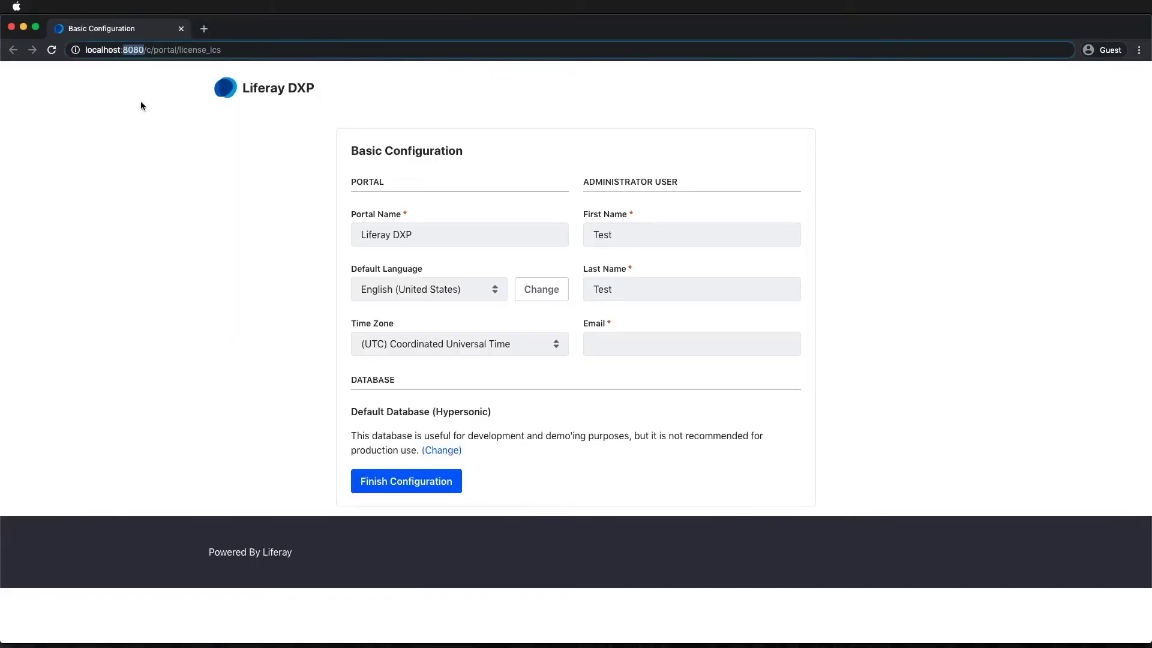
click(197, 181)
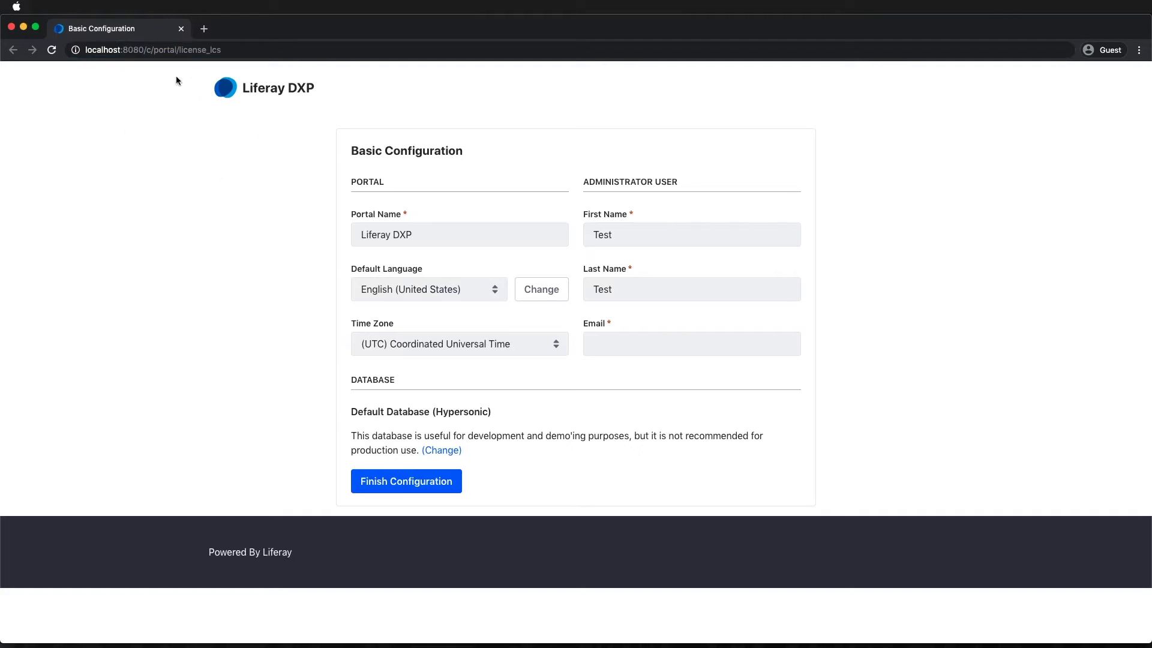
click(237, 50)
drag(279, 50, 154, 50)
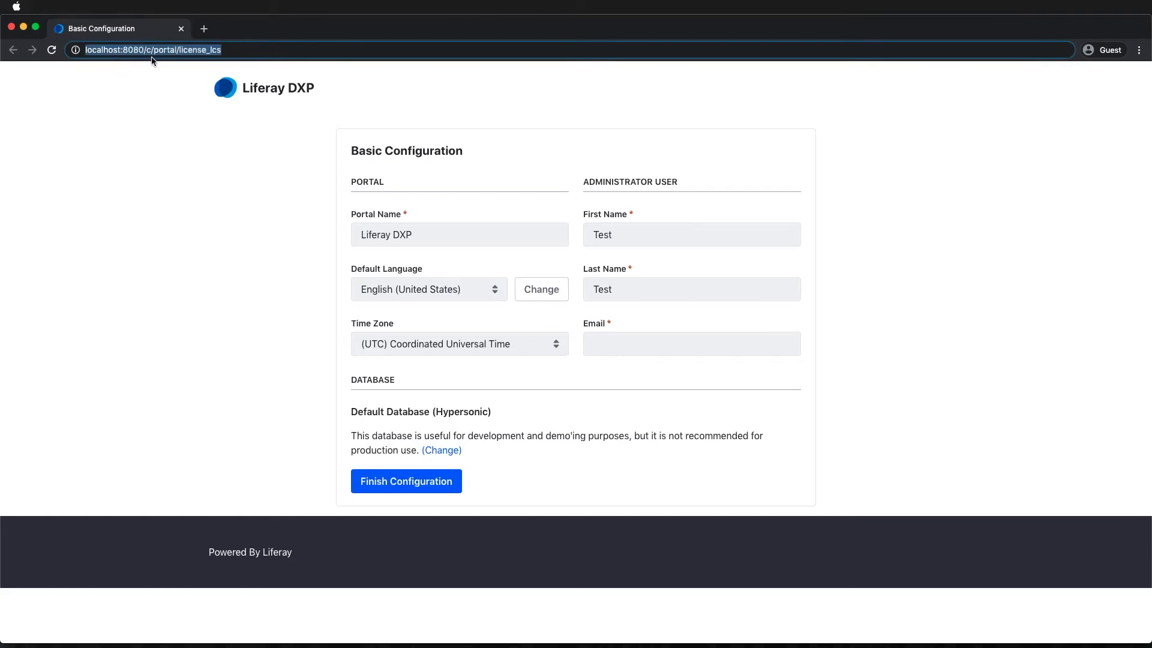
click(116, 114)
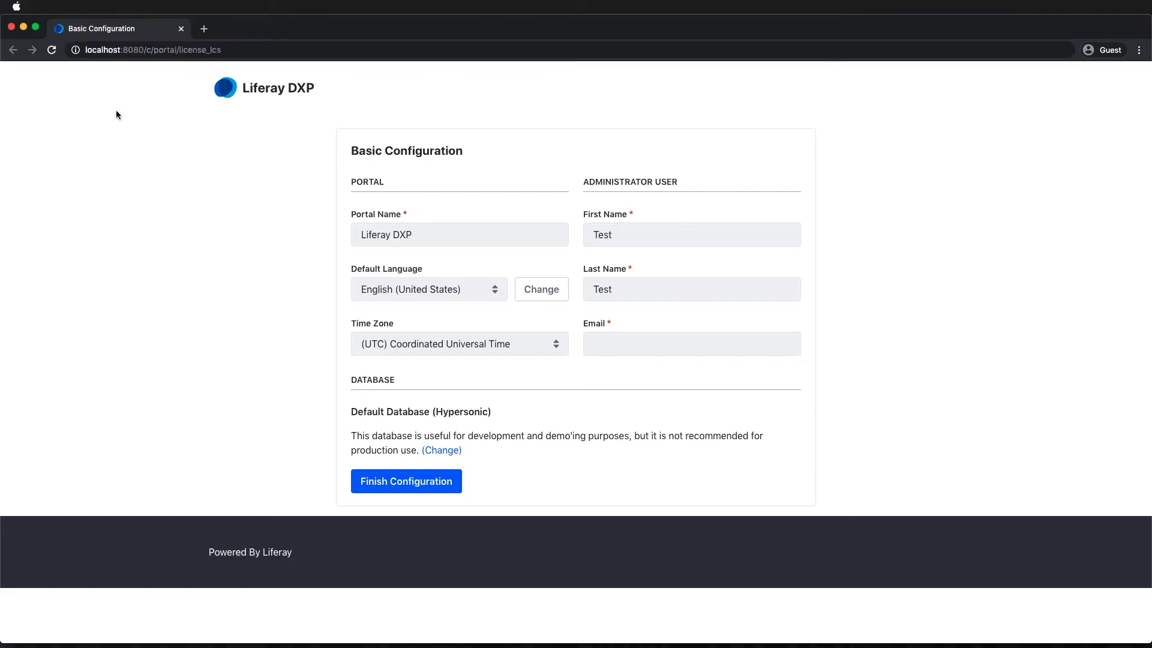
Drop the developer activation key XML from Downloads into the bundle's deploy folder.
key(super+Tab)
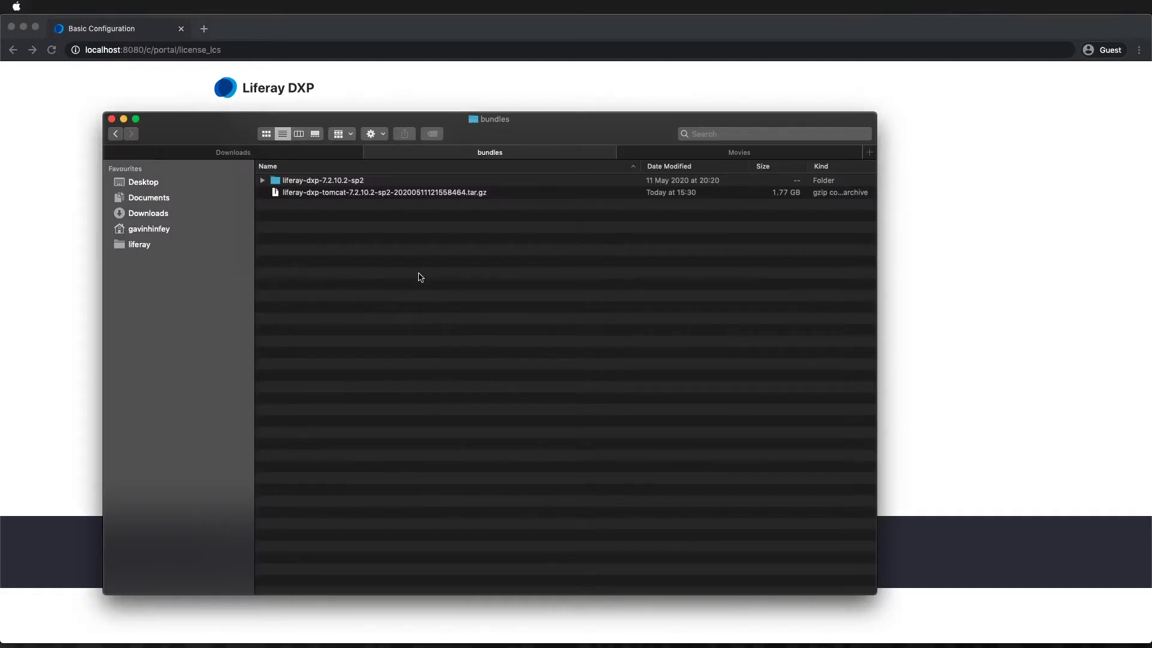
click(233, 152)
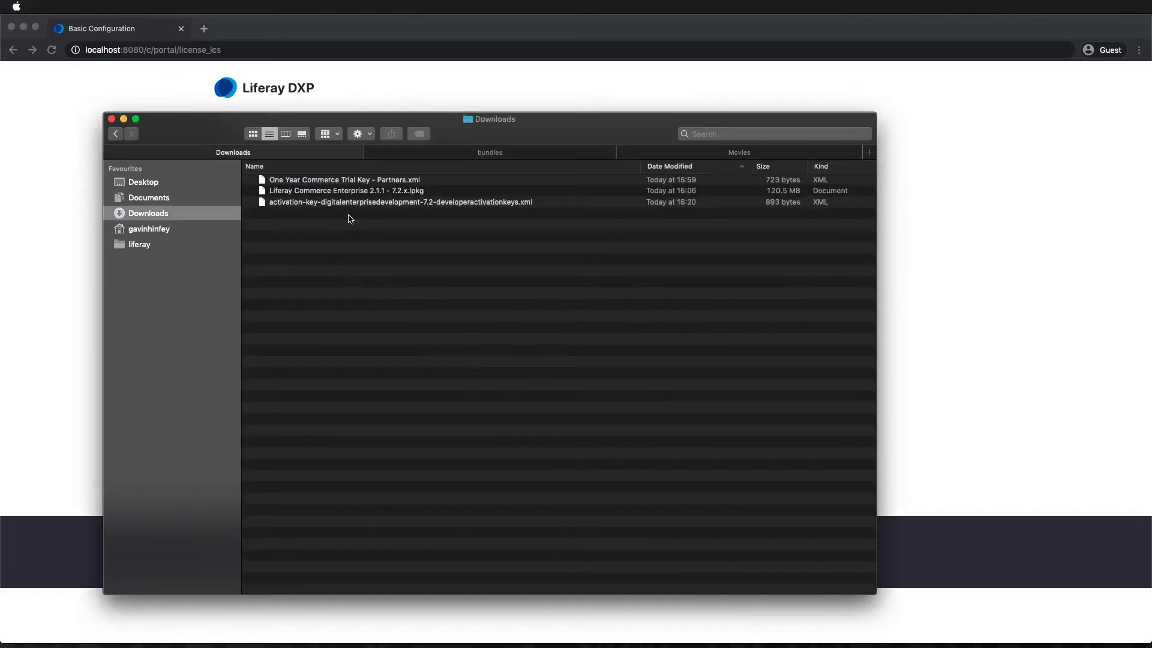
click(350, 192)
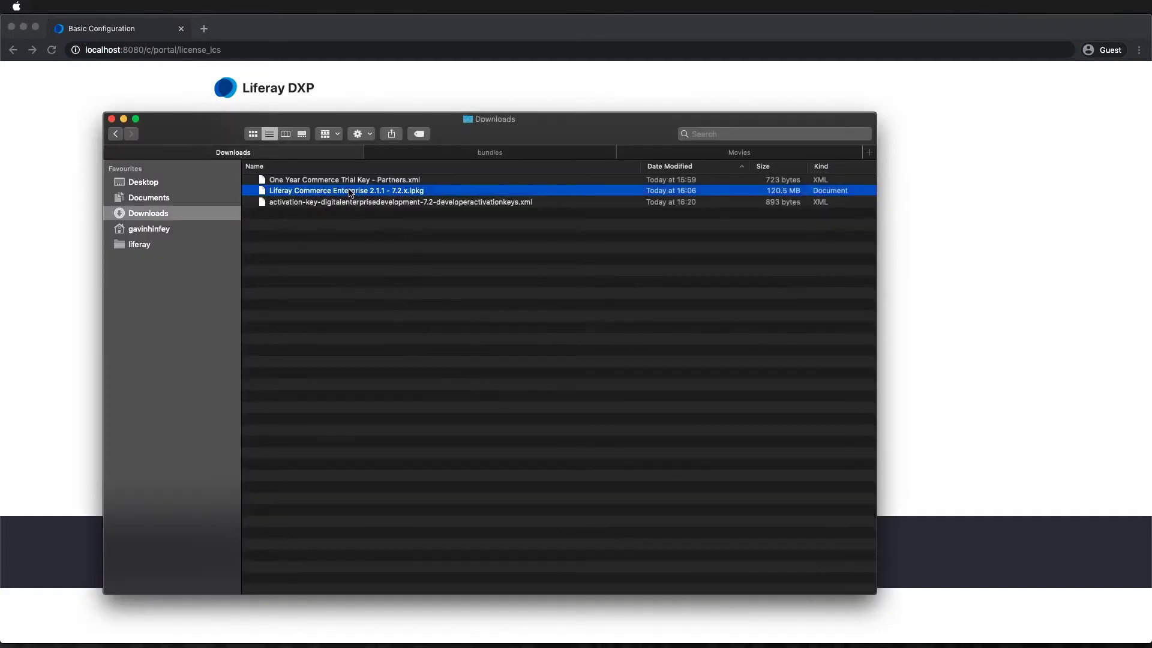
click(339, 203)
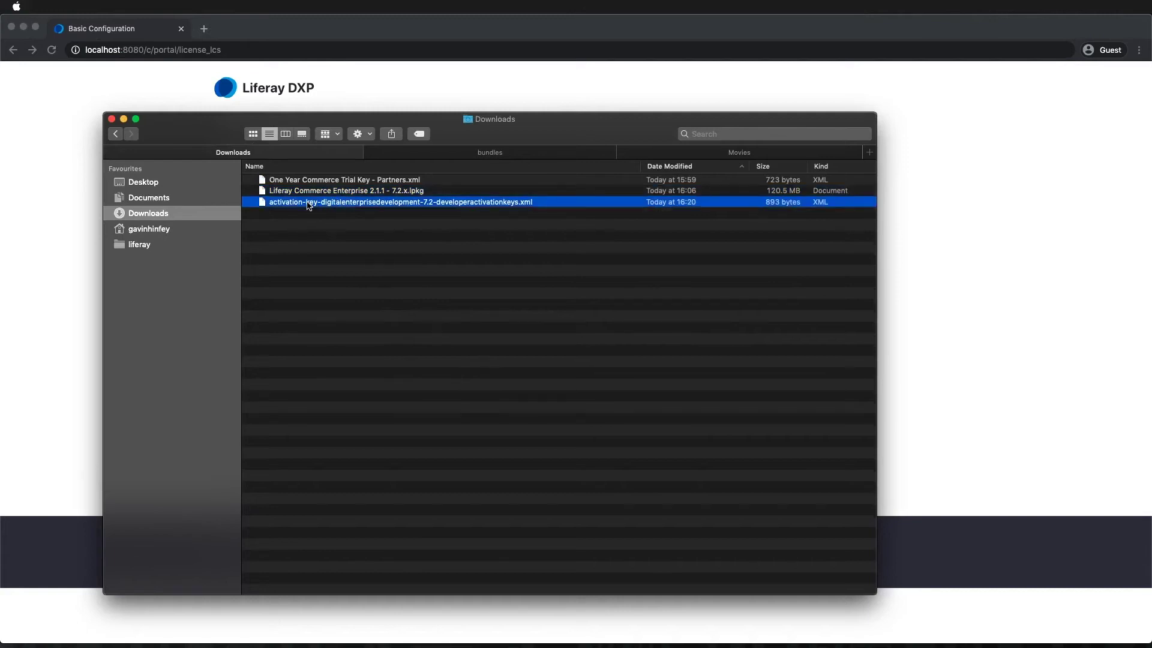
mouse_move(309, 205)
mouse_down()
mouse_move(376, 171)
mouse_move(294, 197)
mouse_move(392, 211)
mouse_up()
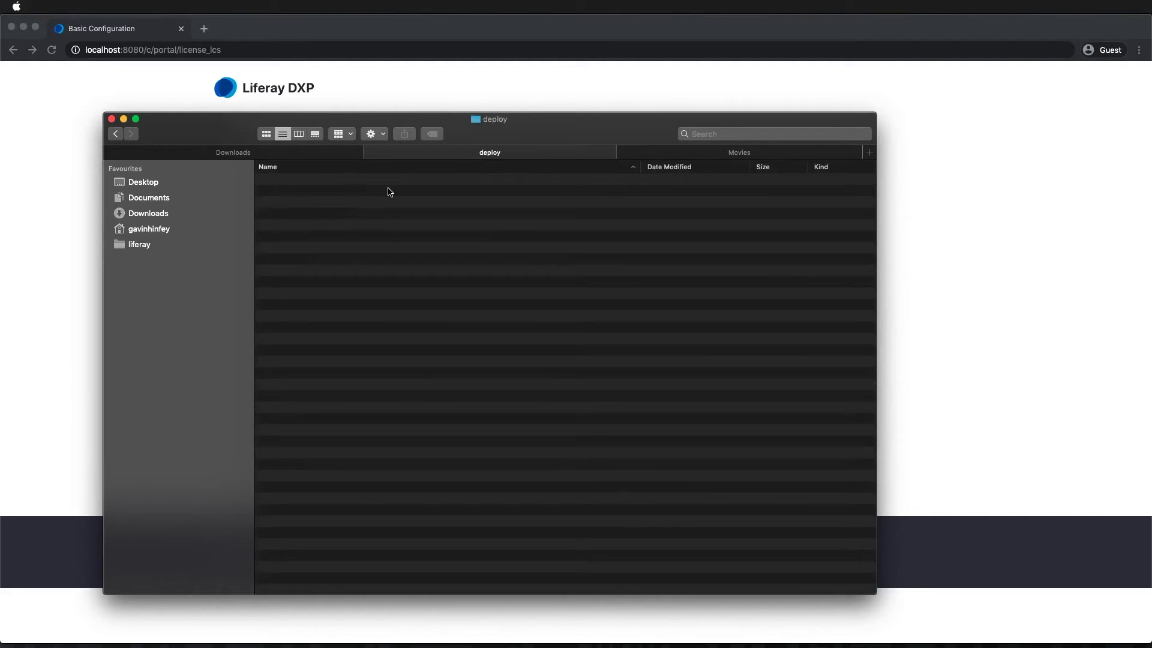
Highlight the 'Processing activation-key' line in the Terminal server log.
key(super+Tab)
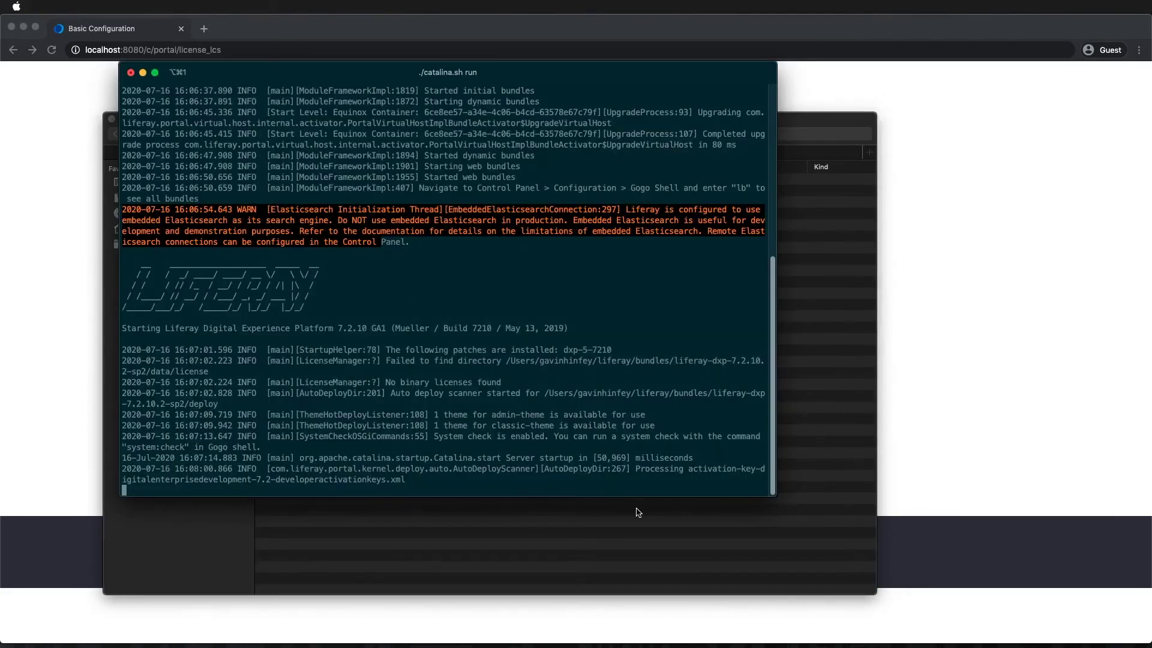
drag(637, 469, 597, 498)
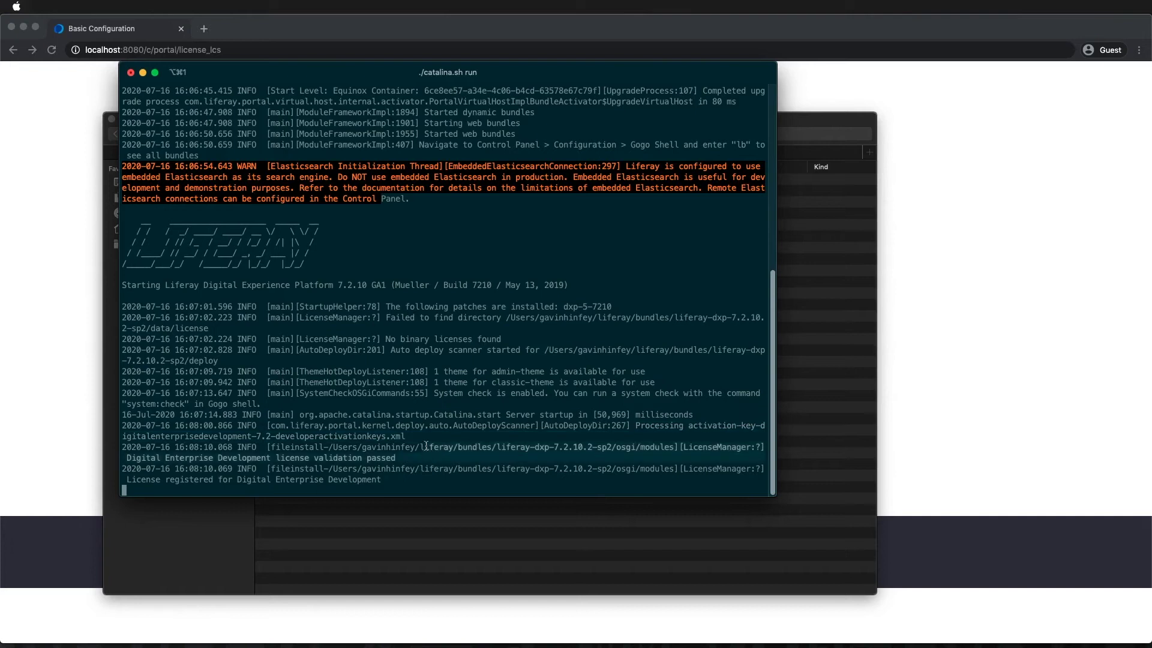
Enter portal name Minium and the admin's first name, last name and email, then finish configuration.
key(super+Tab)
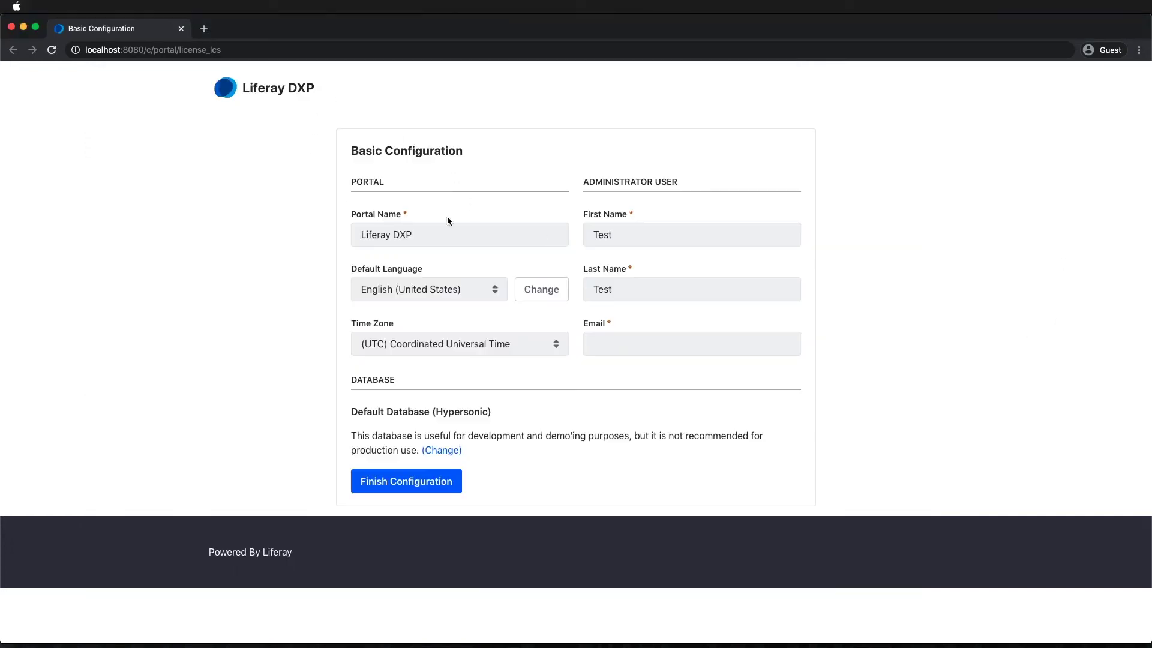
drag(432, 238, 391, 195)
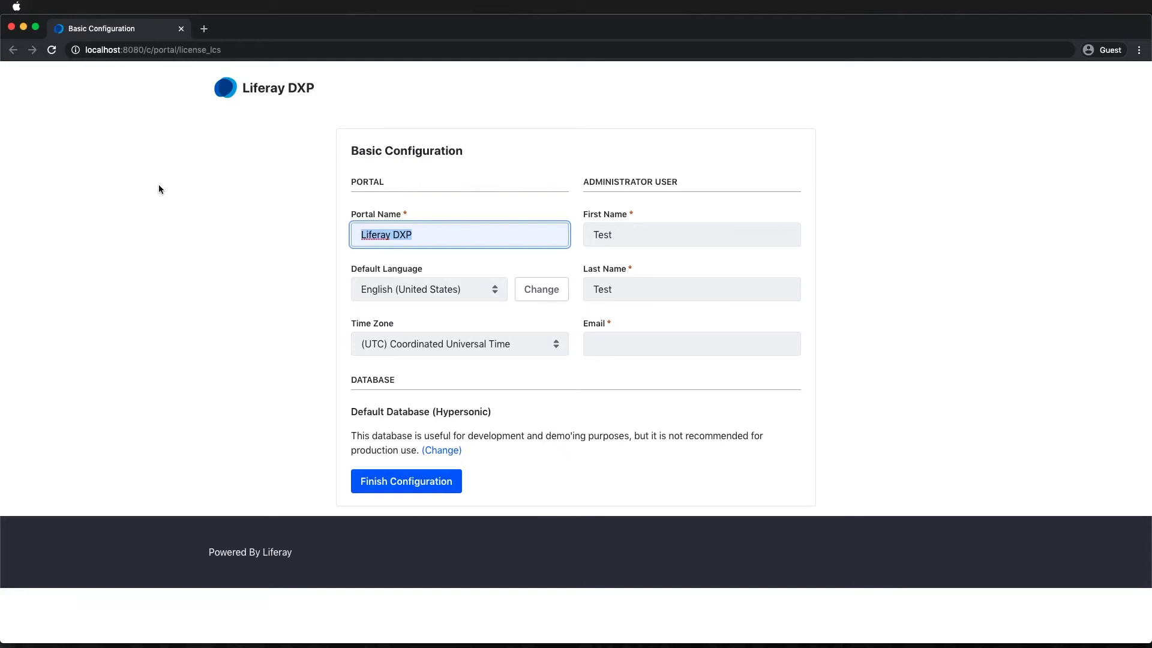
text(Mo)
key(BackSpace)
text(inium)
key(Tab)
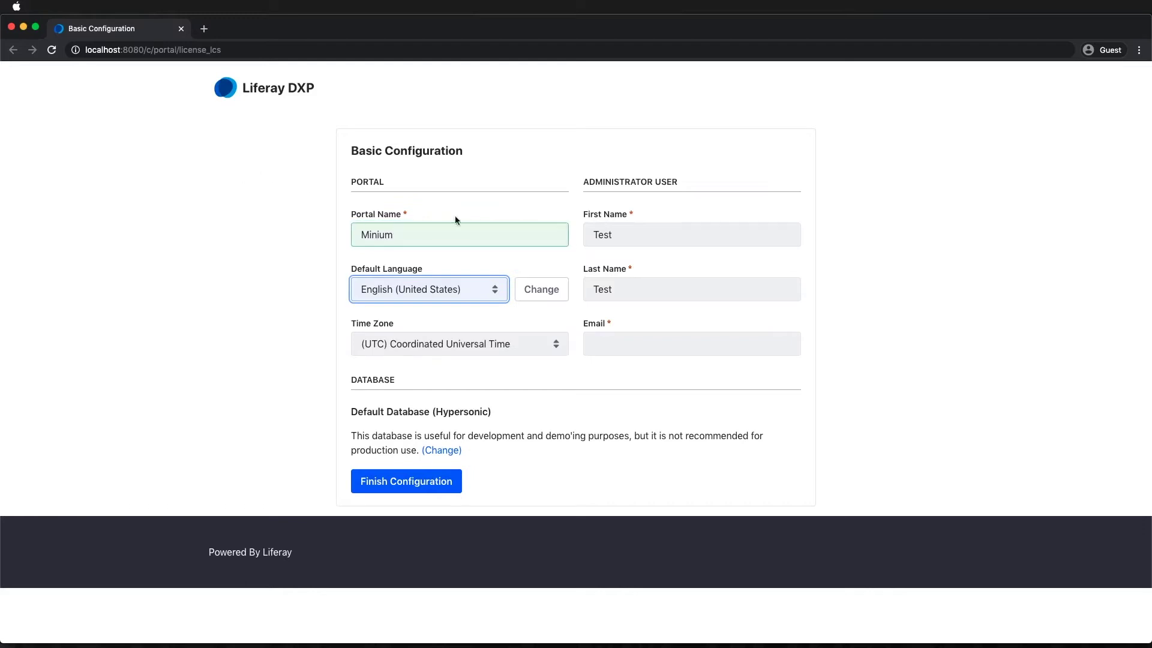
double_click(615, 234)
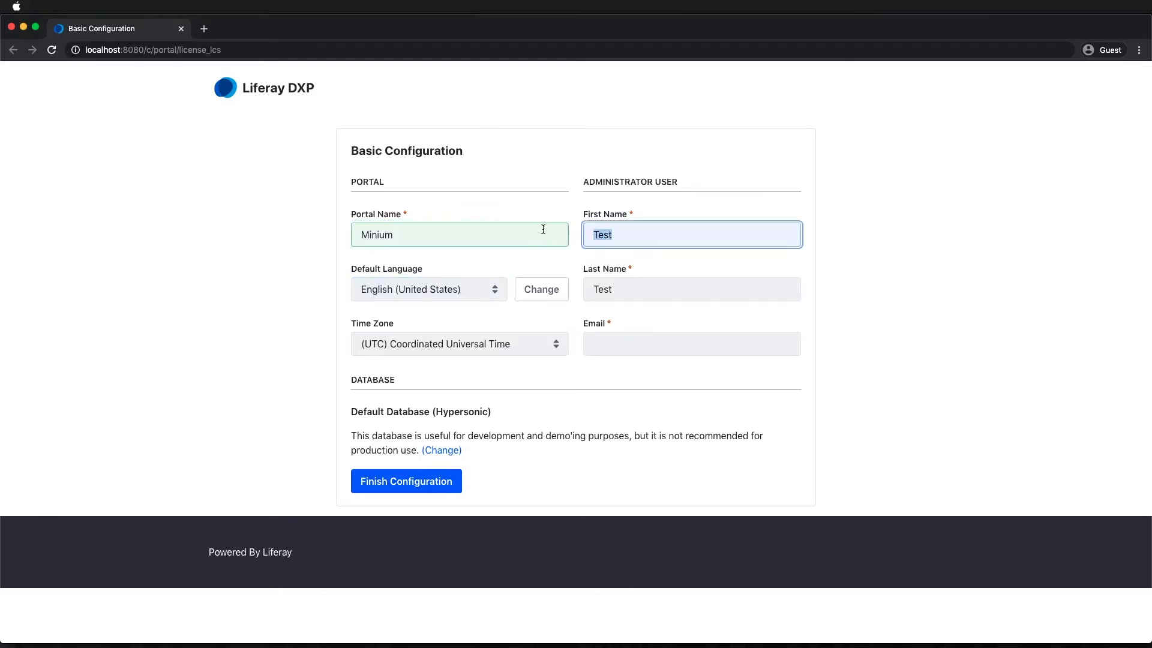
key(Tab)
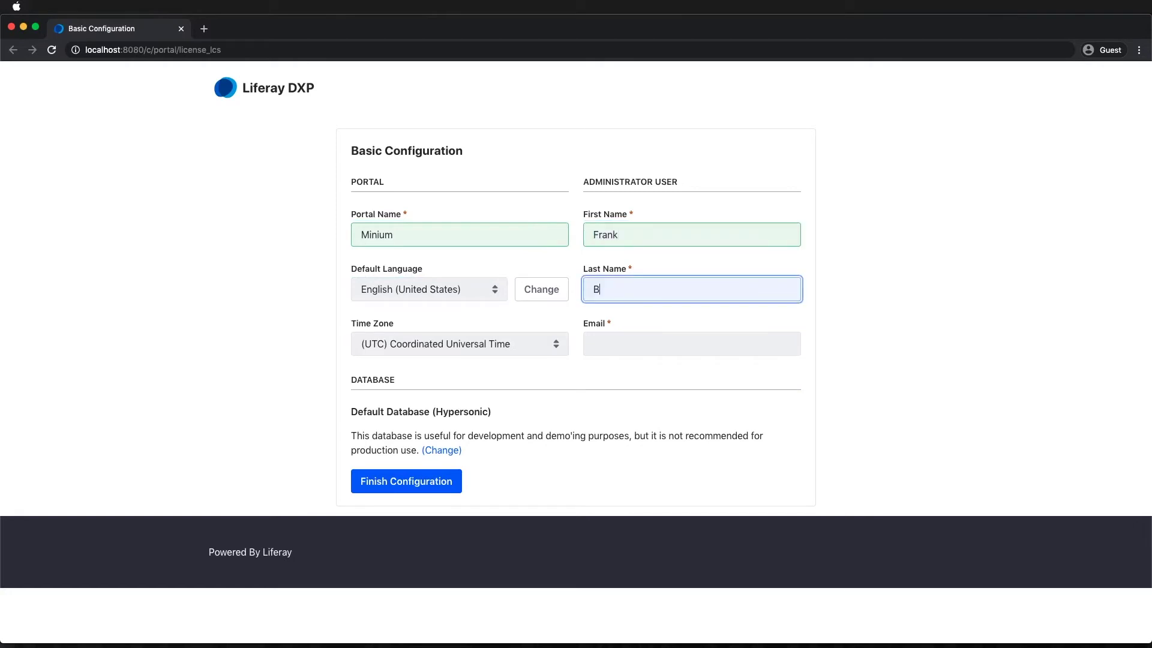
key(Tab)
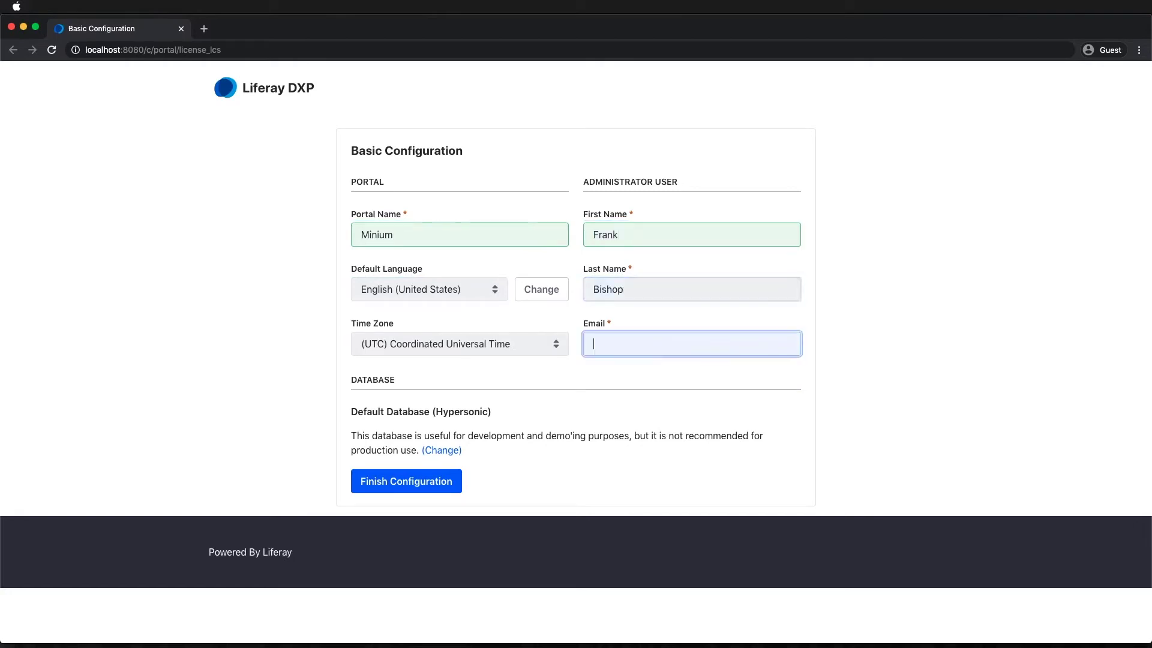
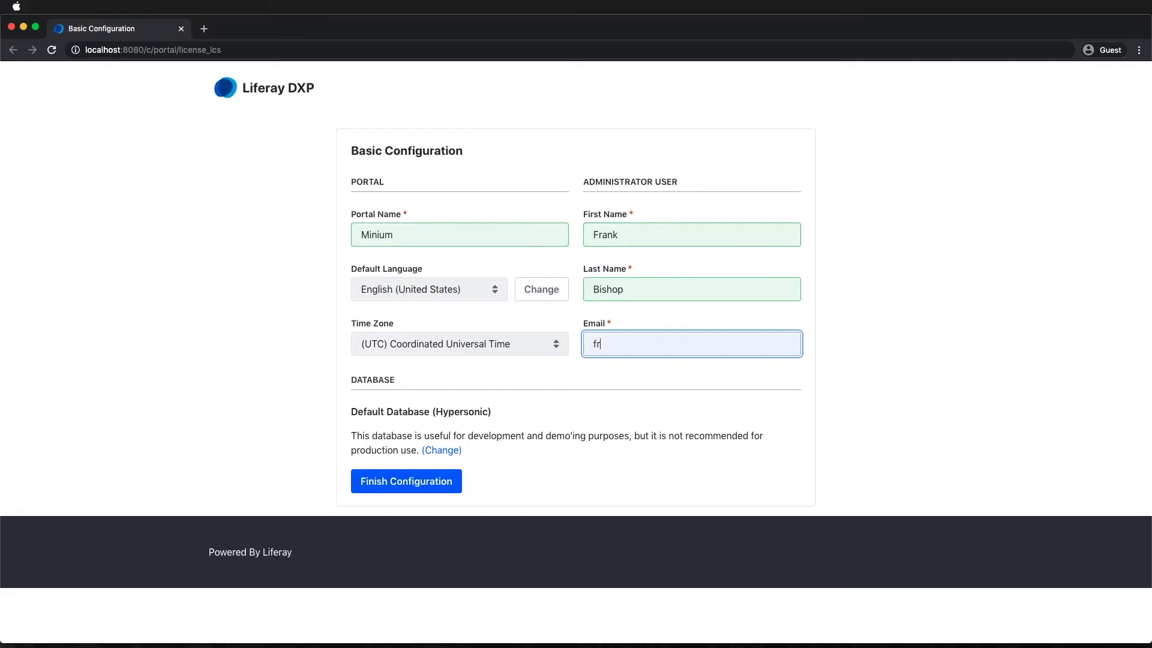
click(392, 482)
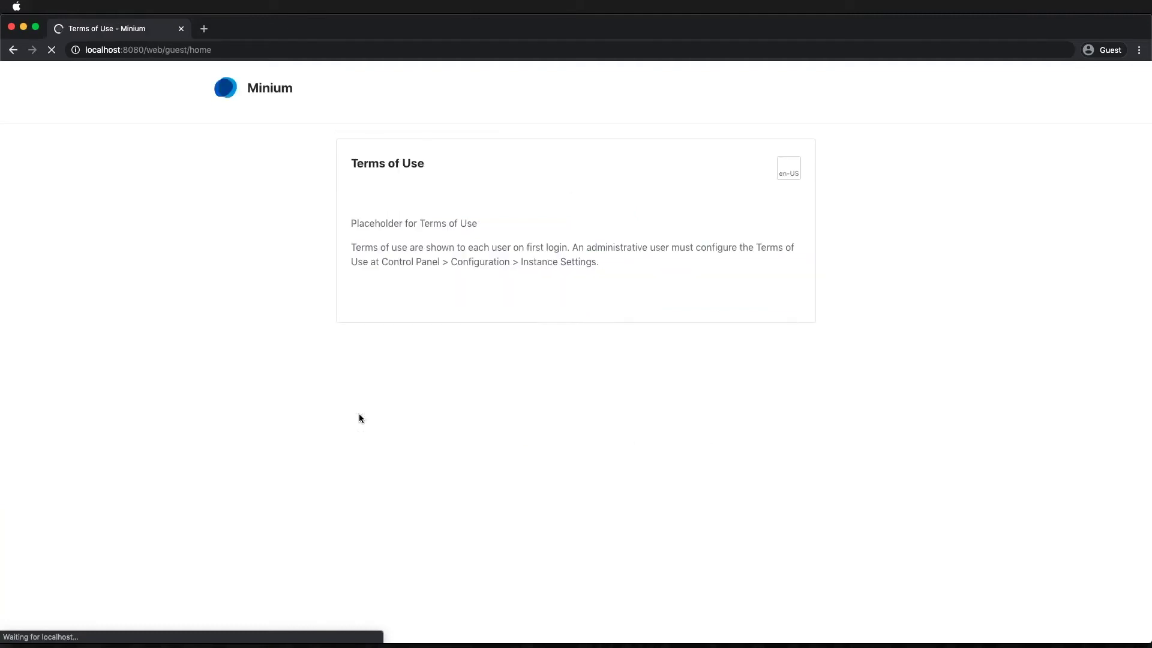
Accept the terms of use and set and confirm a new password.
click(376, 307)
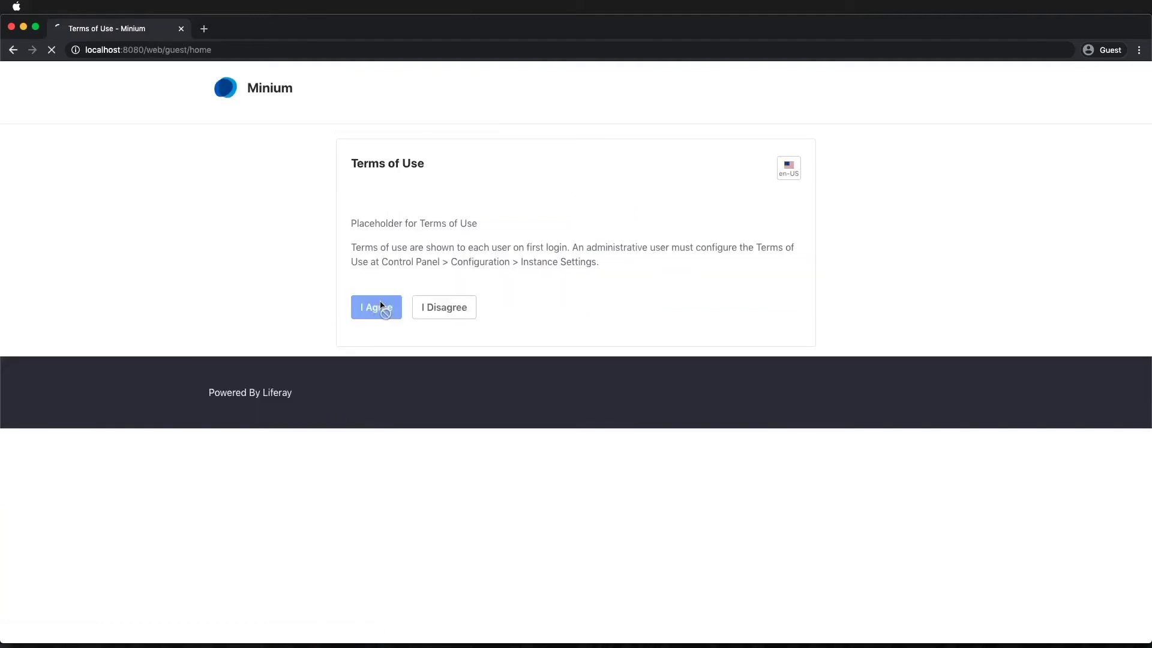
click(367, 245)
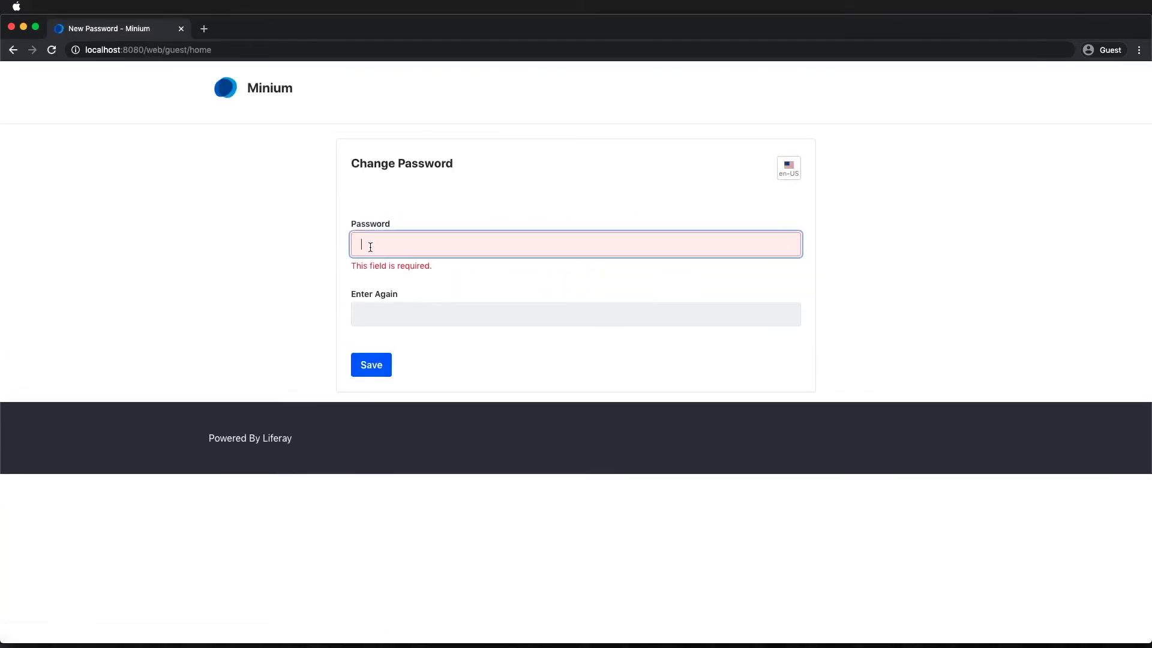
key(Tab)
key(Return)
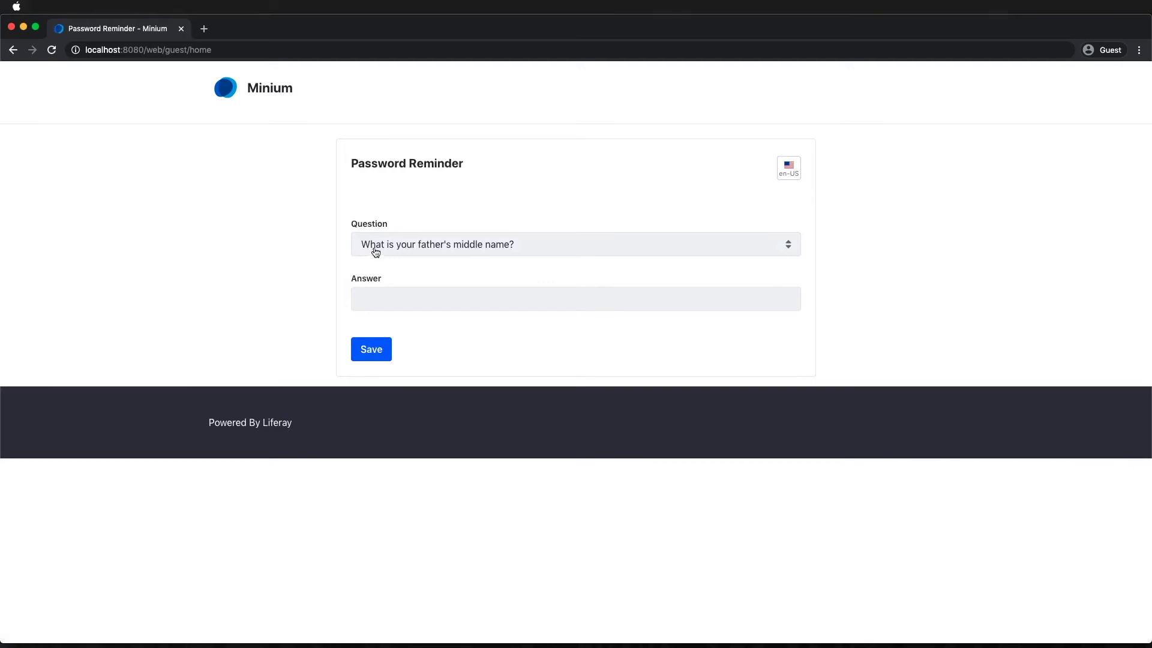
Save the reminder question 'What was your first teacher's name?' with an answer.
click(374, 248)
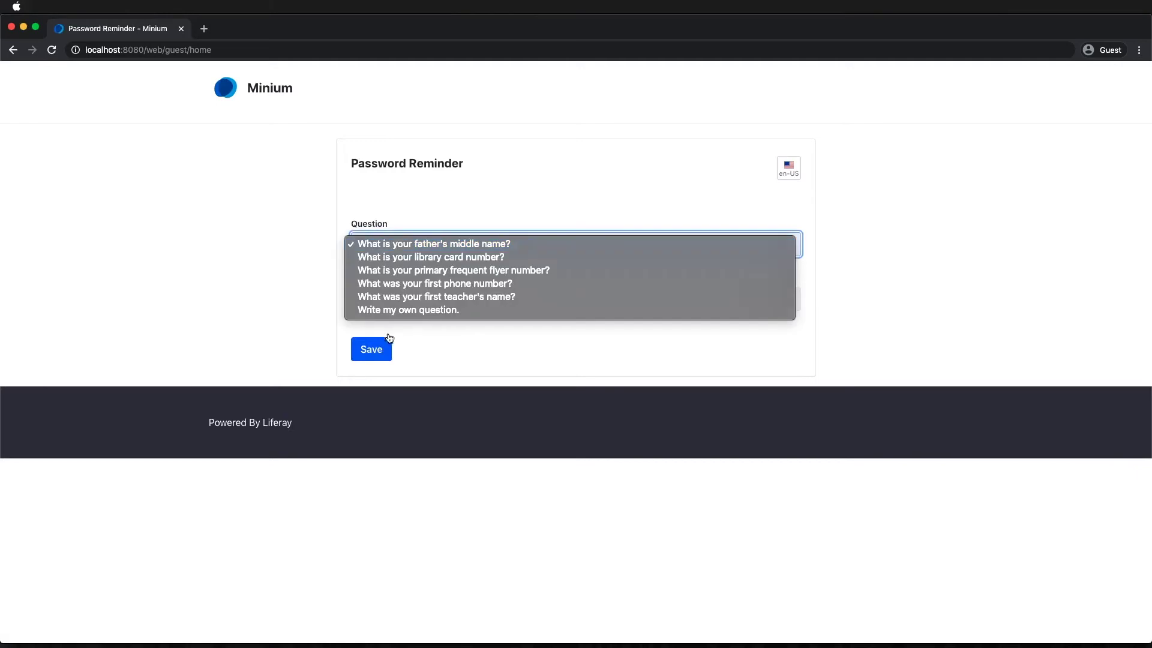
click(417, 298)
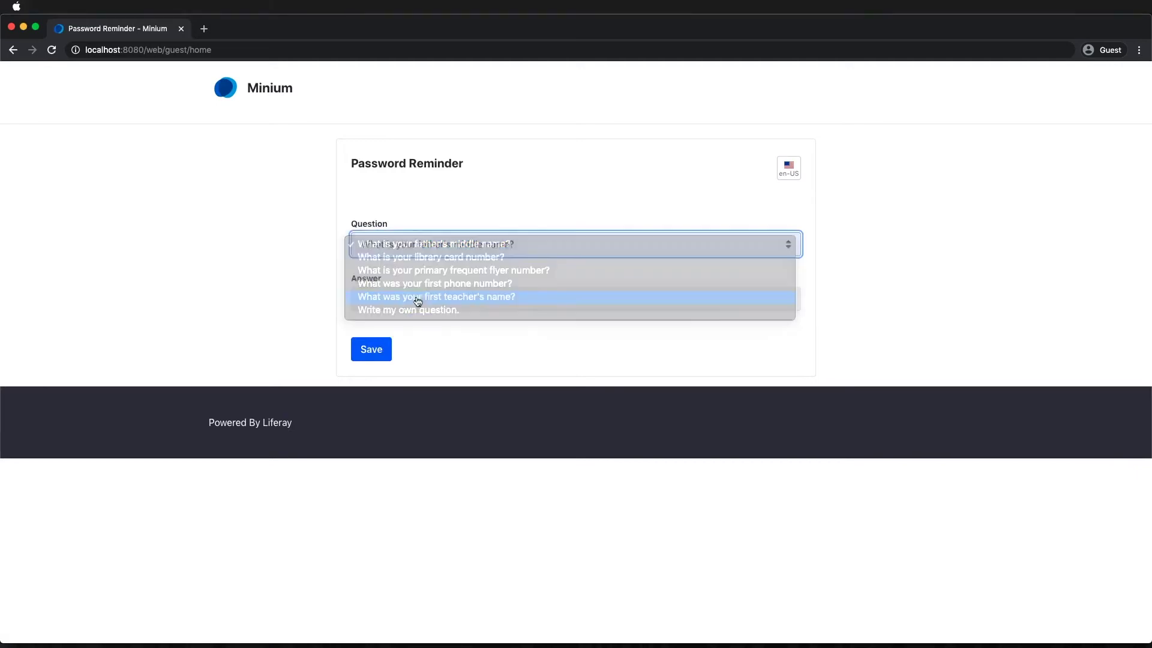
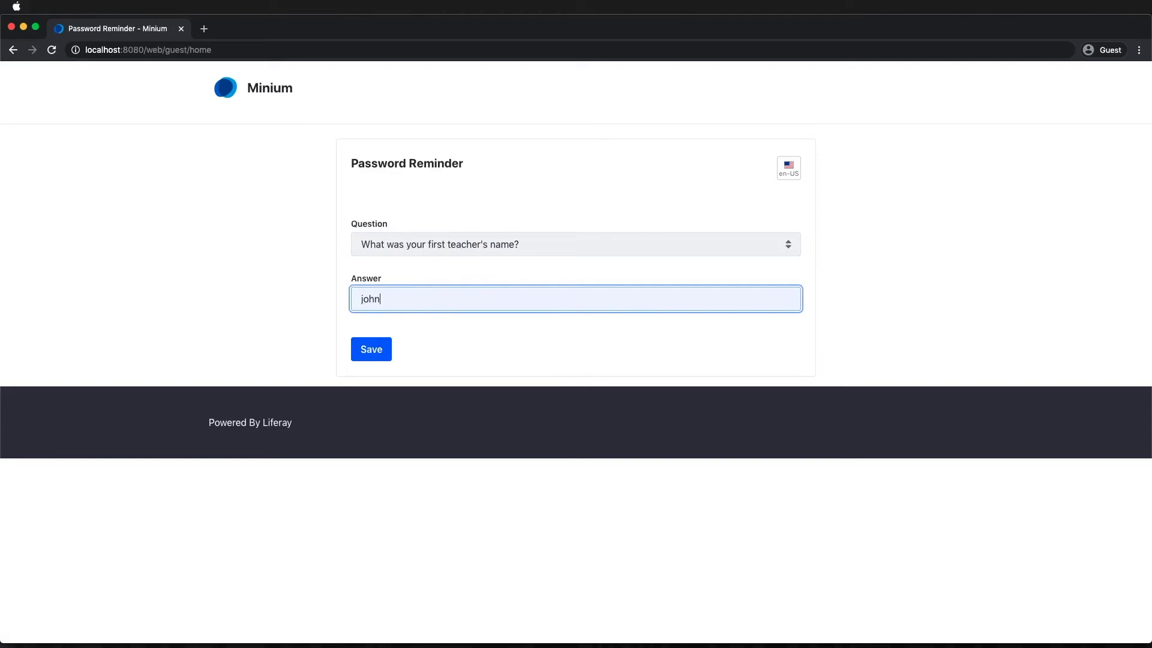
key(Return)
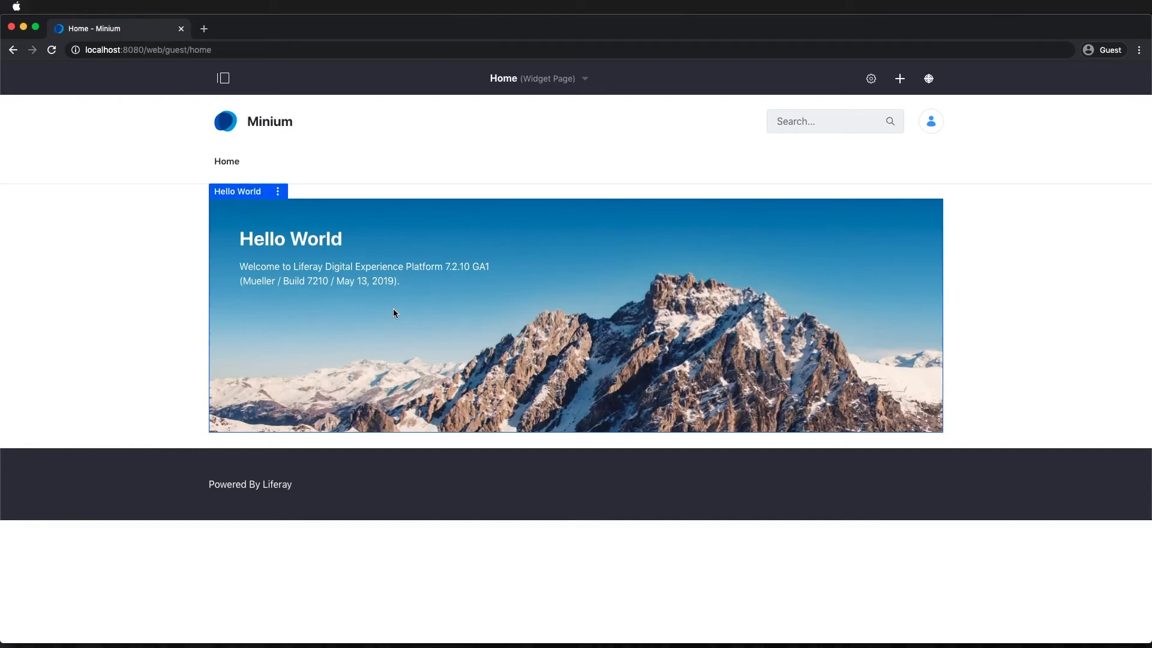
key(super+Tab)
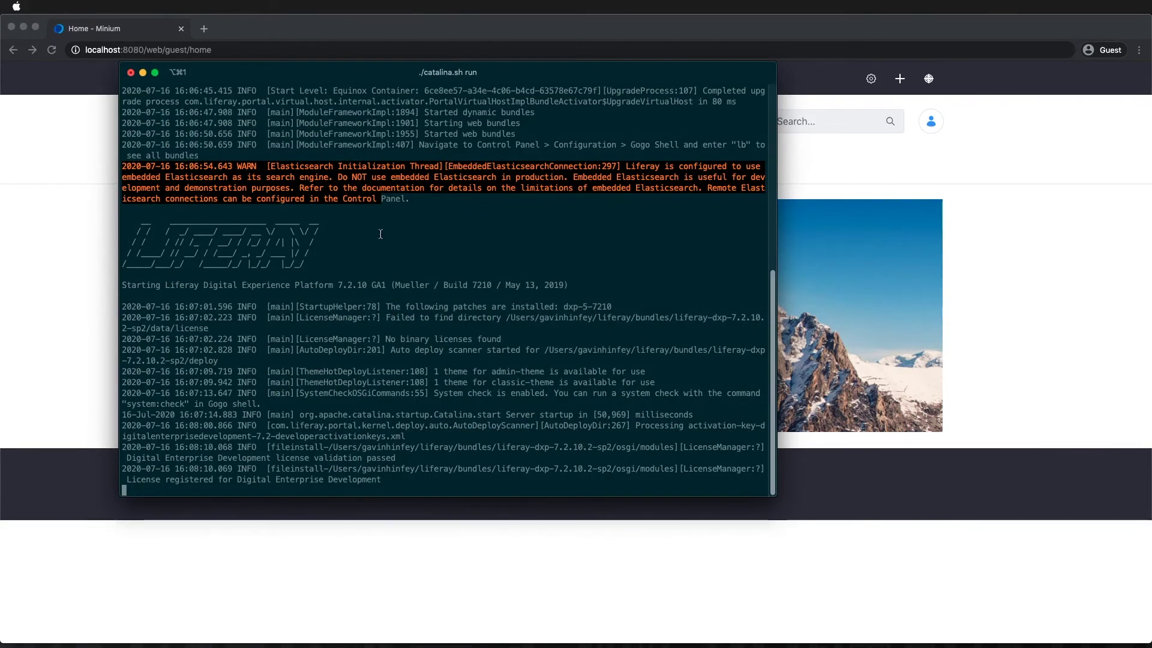
Run ./shutdown.sh from a new iTerm tab and watch the server log stop.
key(super+t)
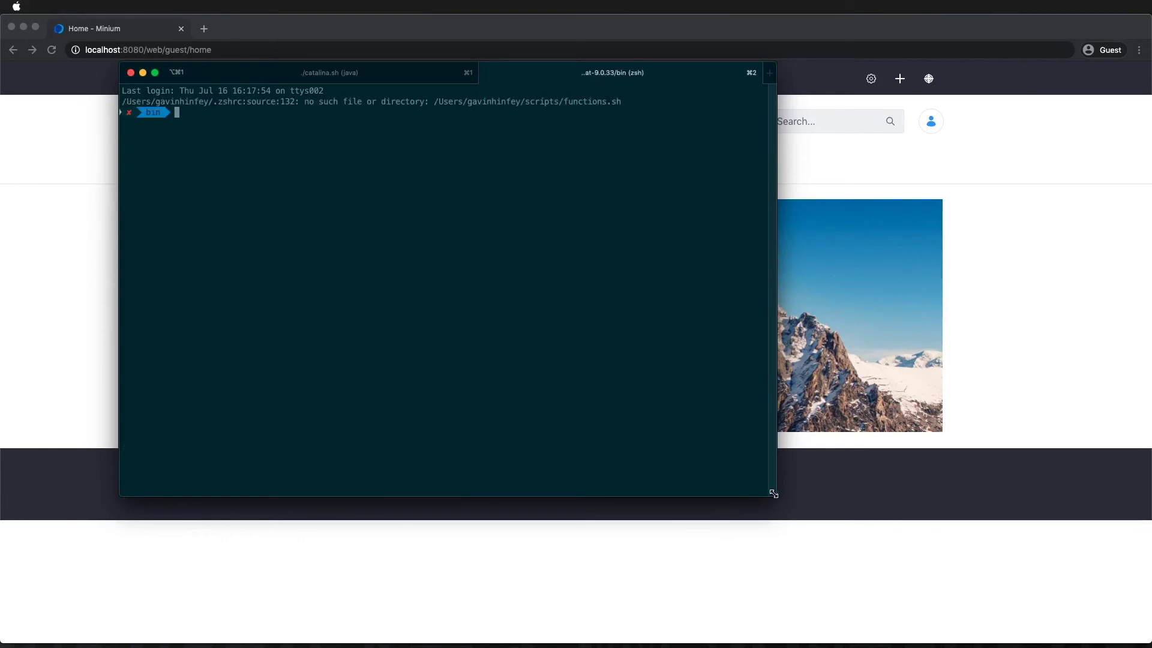
drag(774, 492, 934, 550)
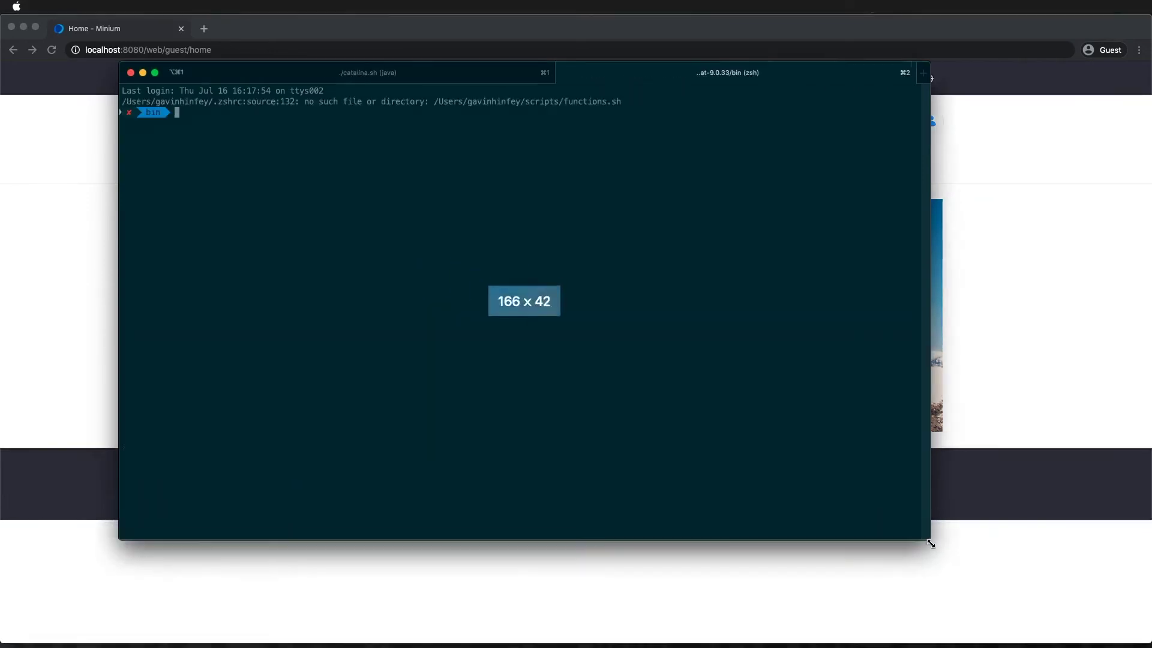
click(353, 72)
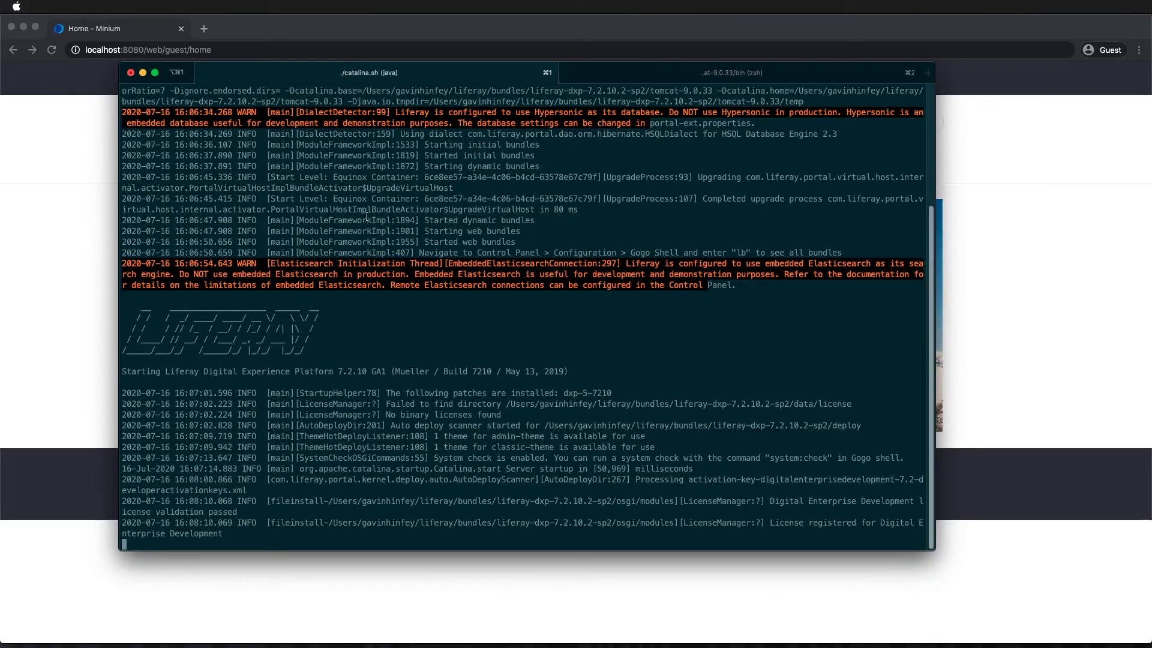
click(602, 75)
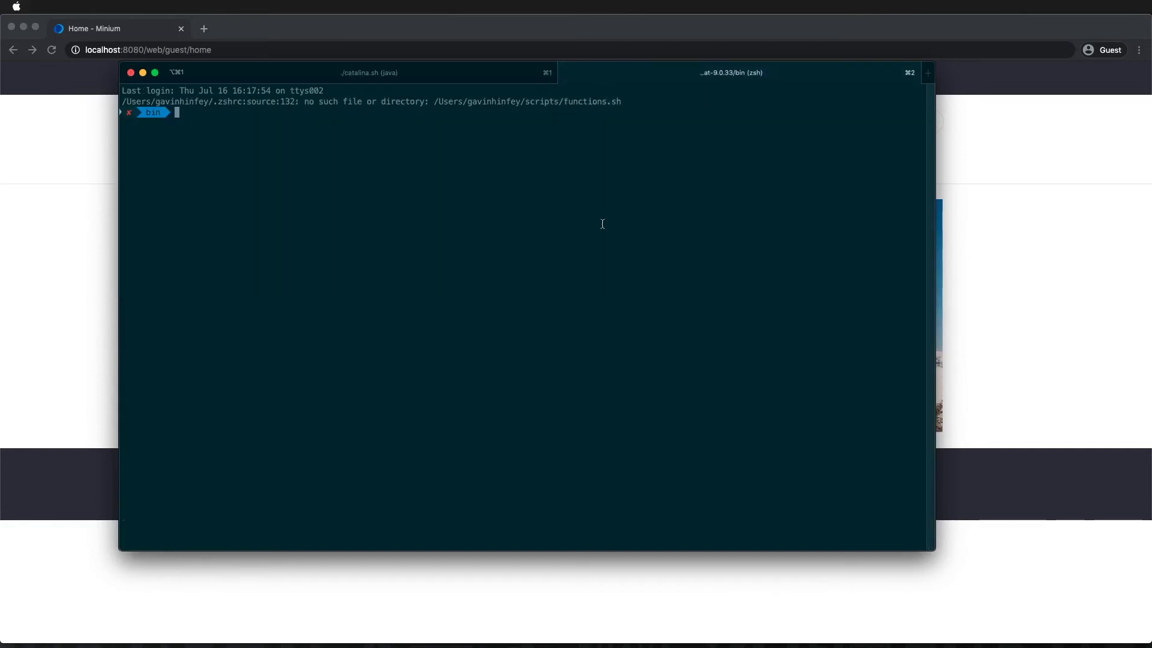
text(./)
text(shut)
key(Tab)
key(Return)
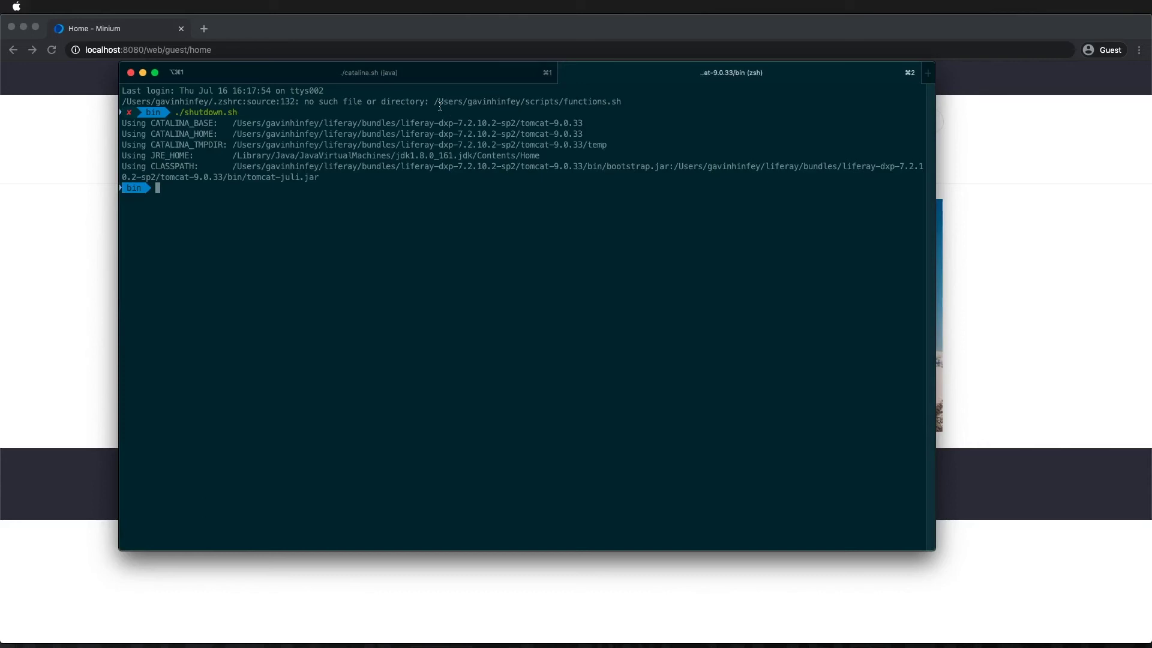
click(416, 72)
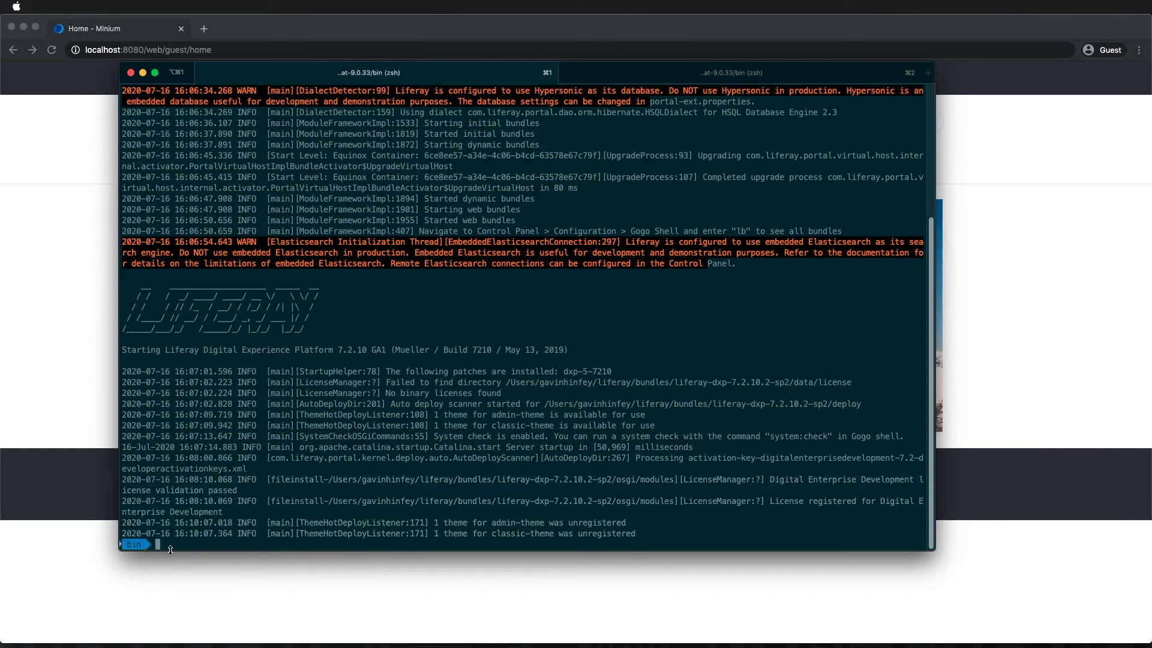
key(super+Tab)
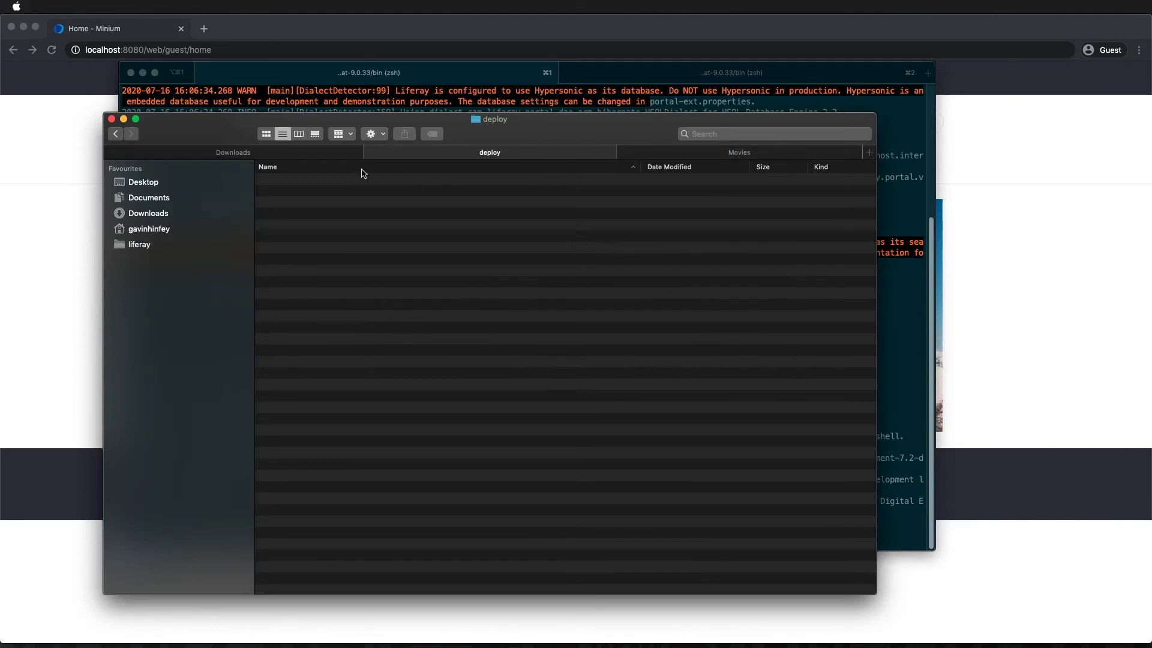
Move the Commerce Enterprise 2.1.1 .lpkg and the trial key XML into deploy.
click(310, 155)
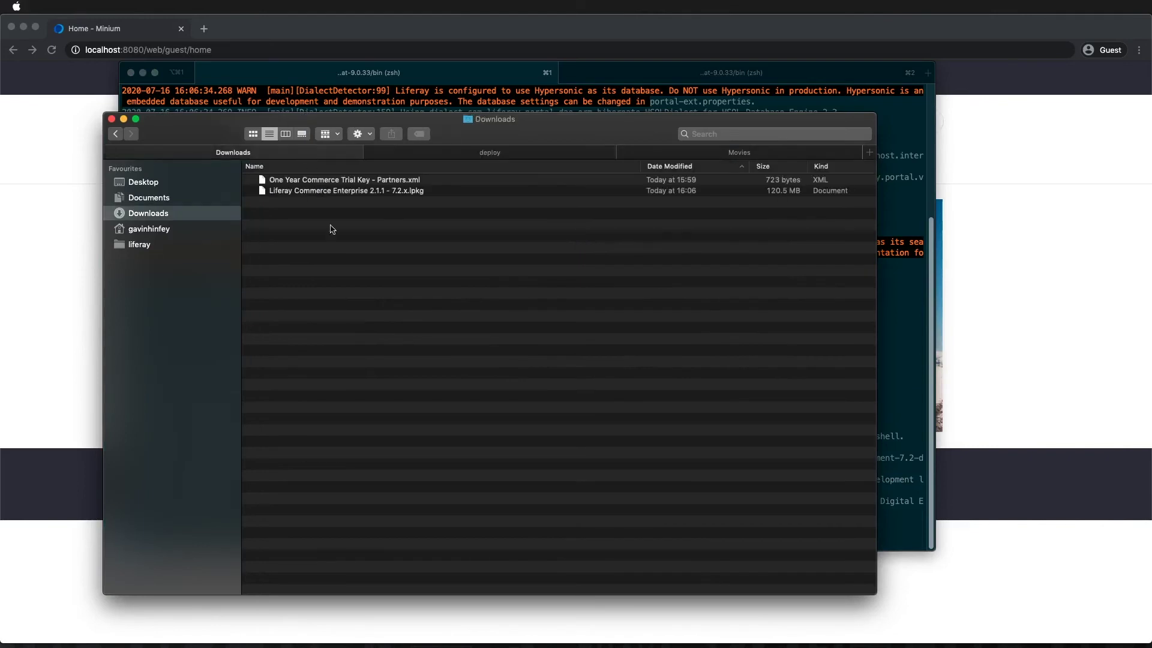
click(387, 192)
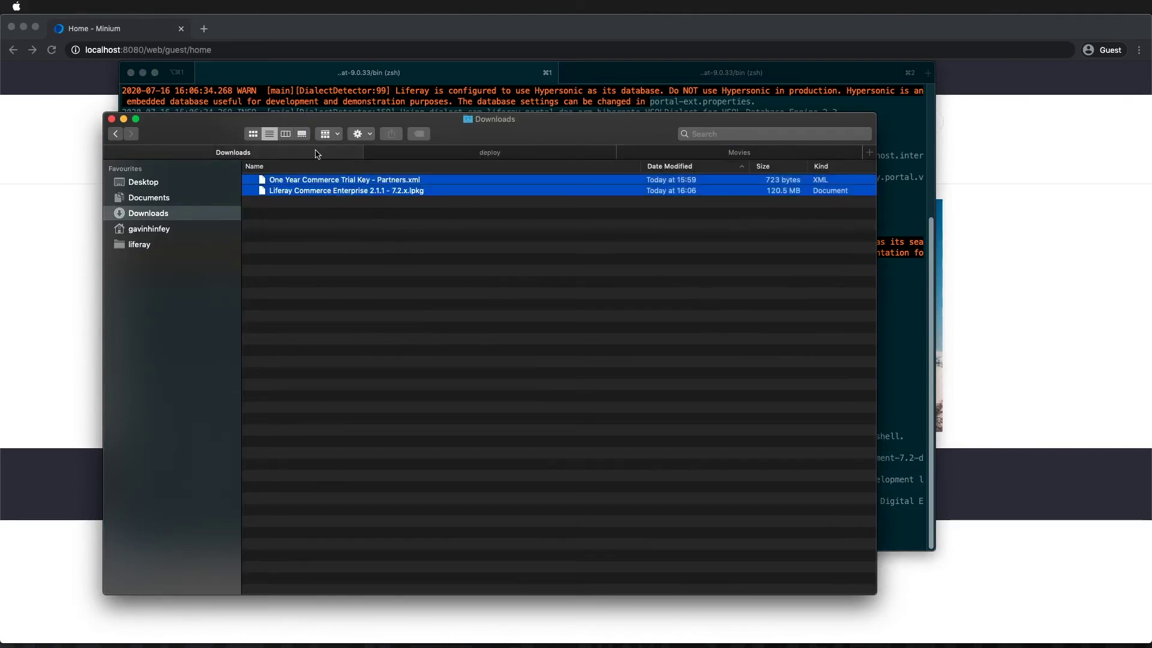
mouse_move(333, 192)
mouse_down()
mouse_move(429, 151)
mouse_move(403, 204)
mouse_up()
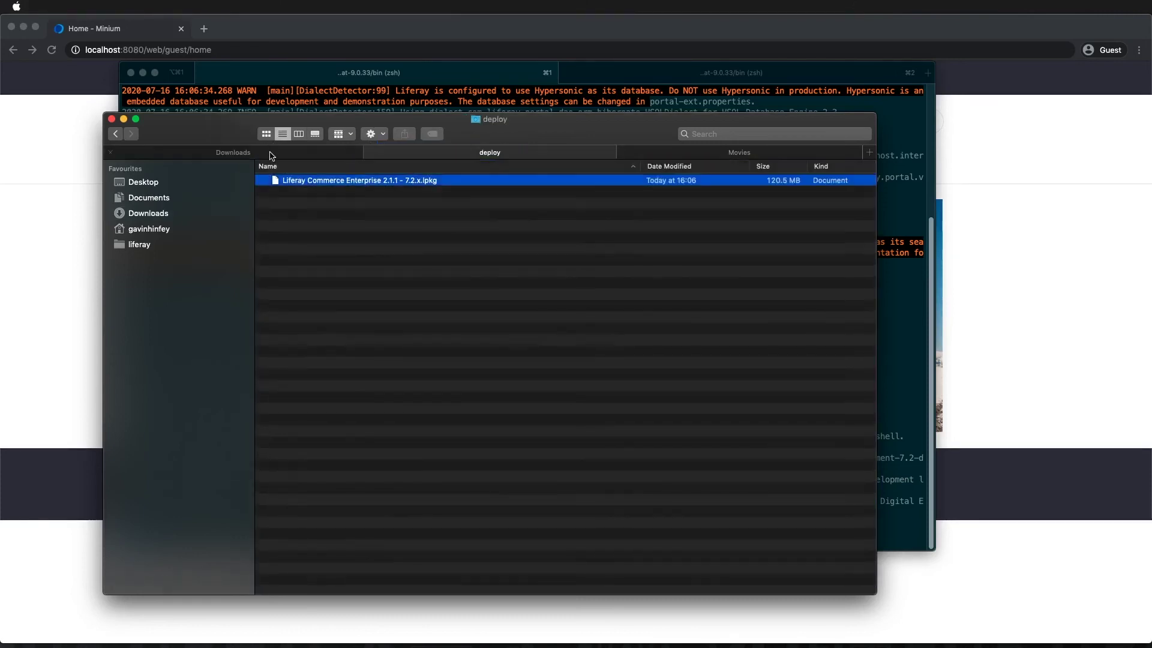
click(233, 151)
click(306, 180)
mouse_move(307, 180)
mouse_down()
mouse_move(395, 154)
mouse_move(401, 266)
mouse_up()
Restart the server with ./catalina.sh run from the tomcat bin directory.
key(super+Tab)
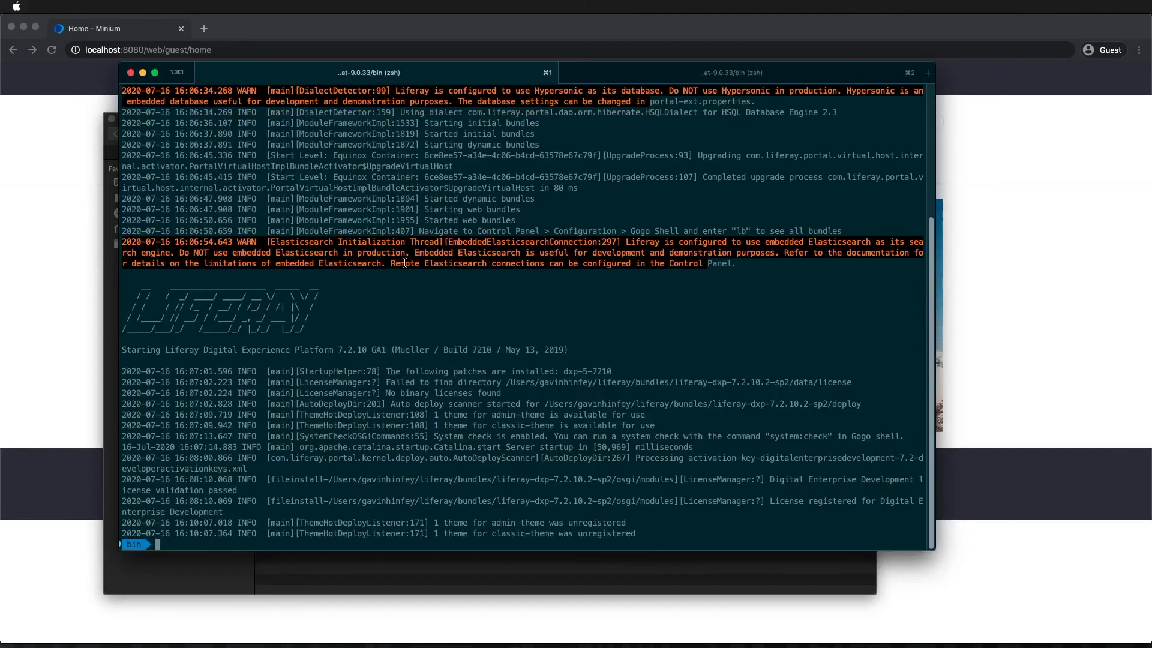
text(./catalina.sh run)
key(Return)
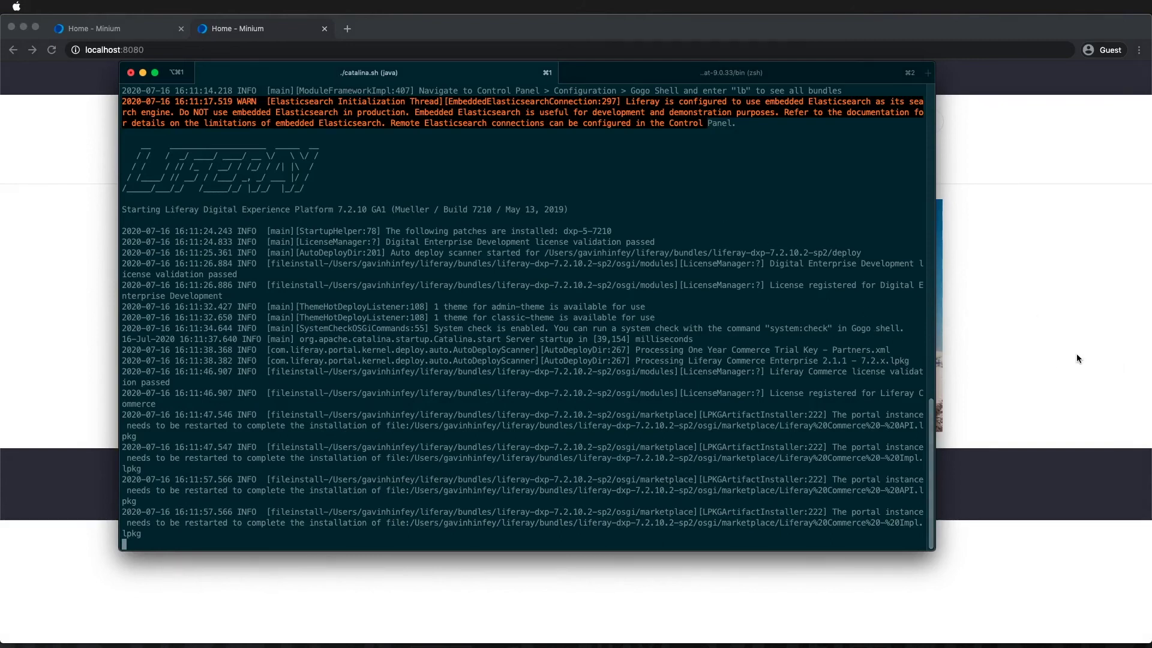
key(super+Tab)
key(super+Tab)
Stop the running Liferay server by running ./shutdown.sh in the zsh tab.
click(677, 75)
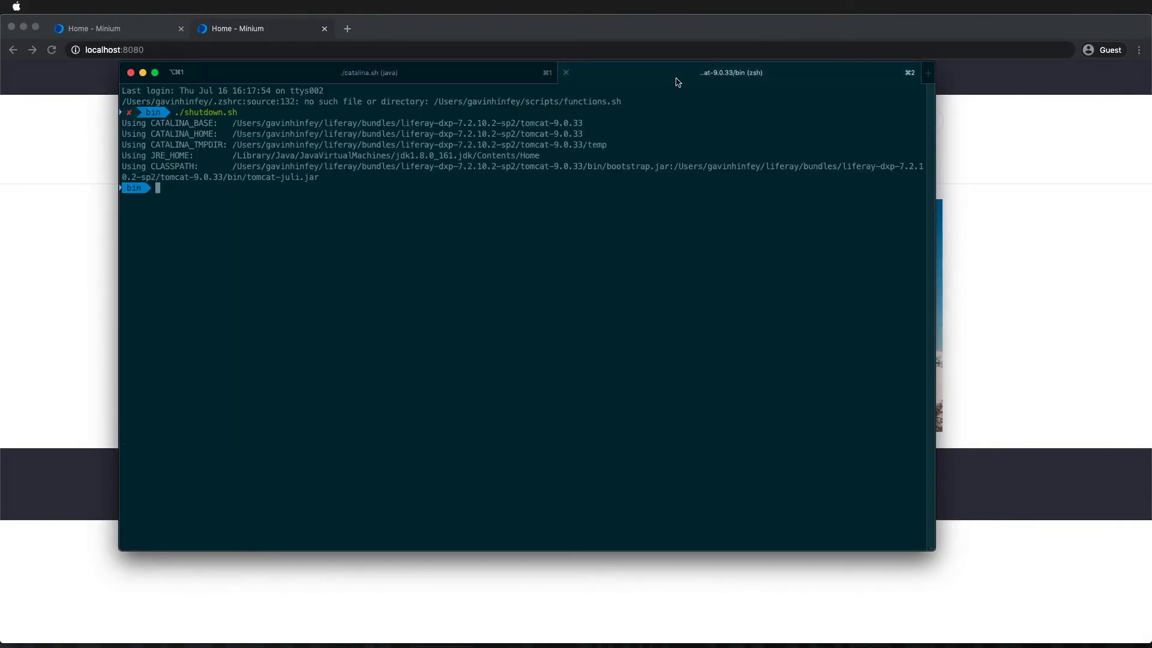
text(./shutdown.sh)
click(370, 73)
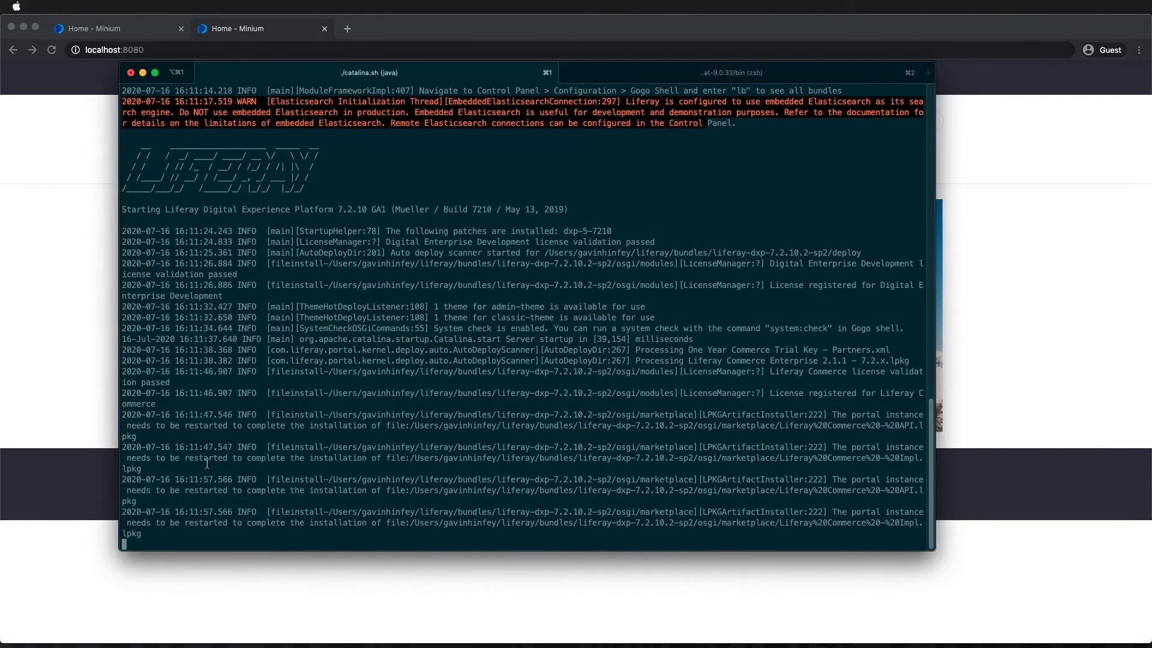
click(608, 83)
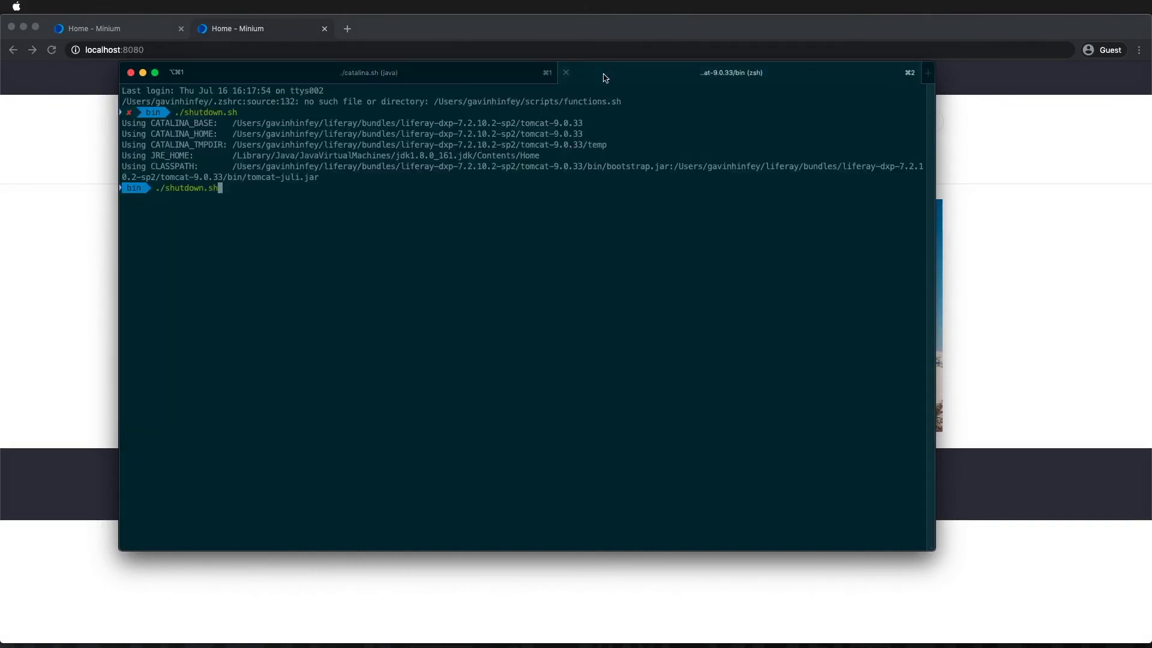
key(Return)
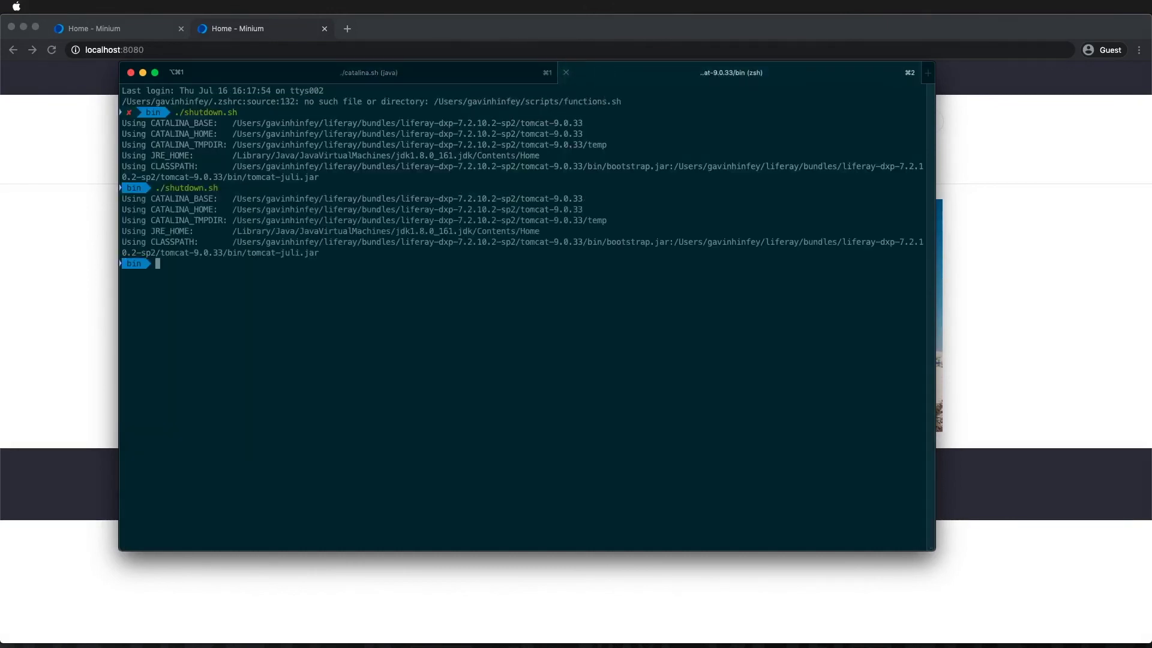
Relaunch the server with ./catalina.sh run and load localhost:8080 in a new browser tab.
click(439, 73)
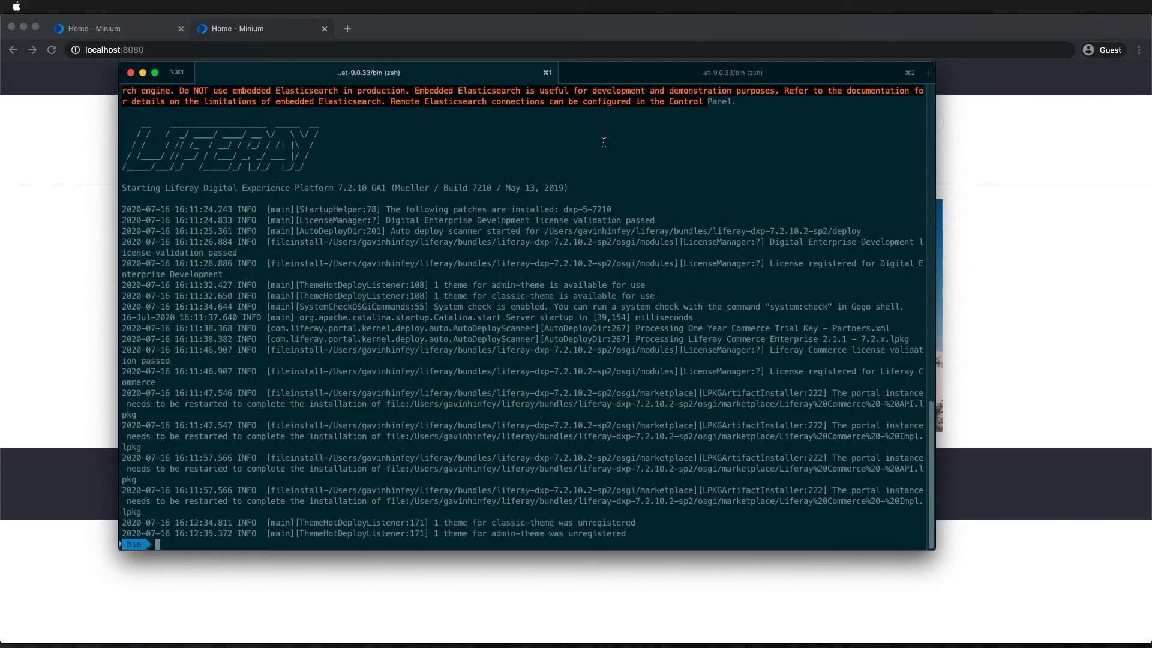
text(./catalina.sh run)
key(Return)
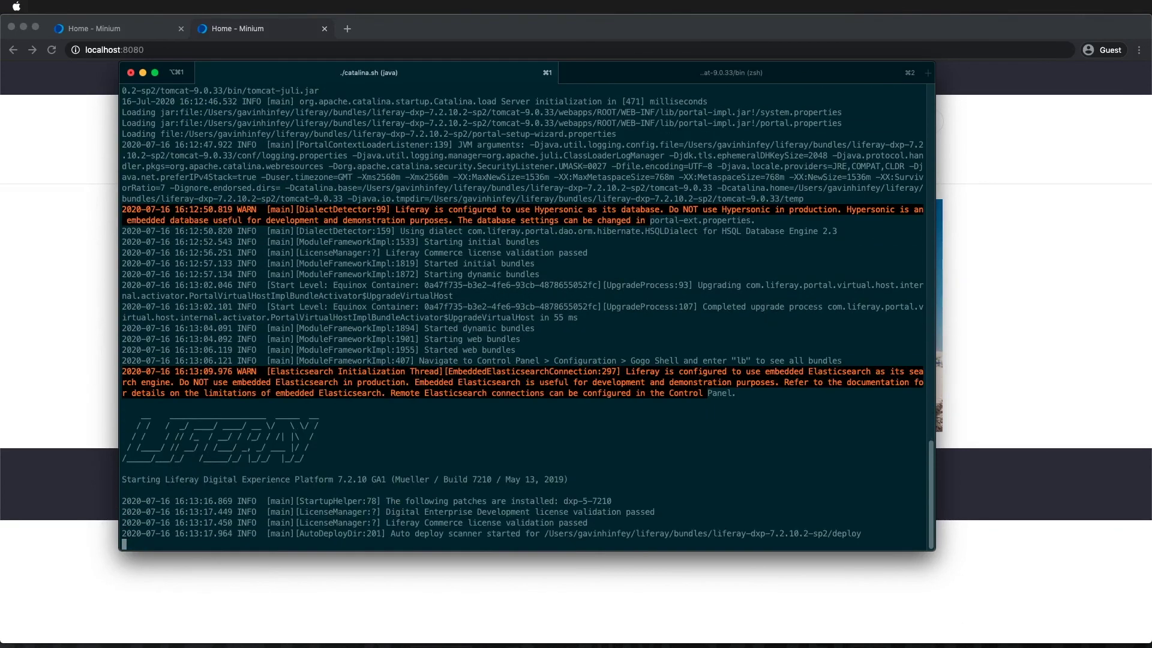
click(347, 28)
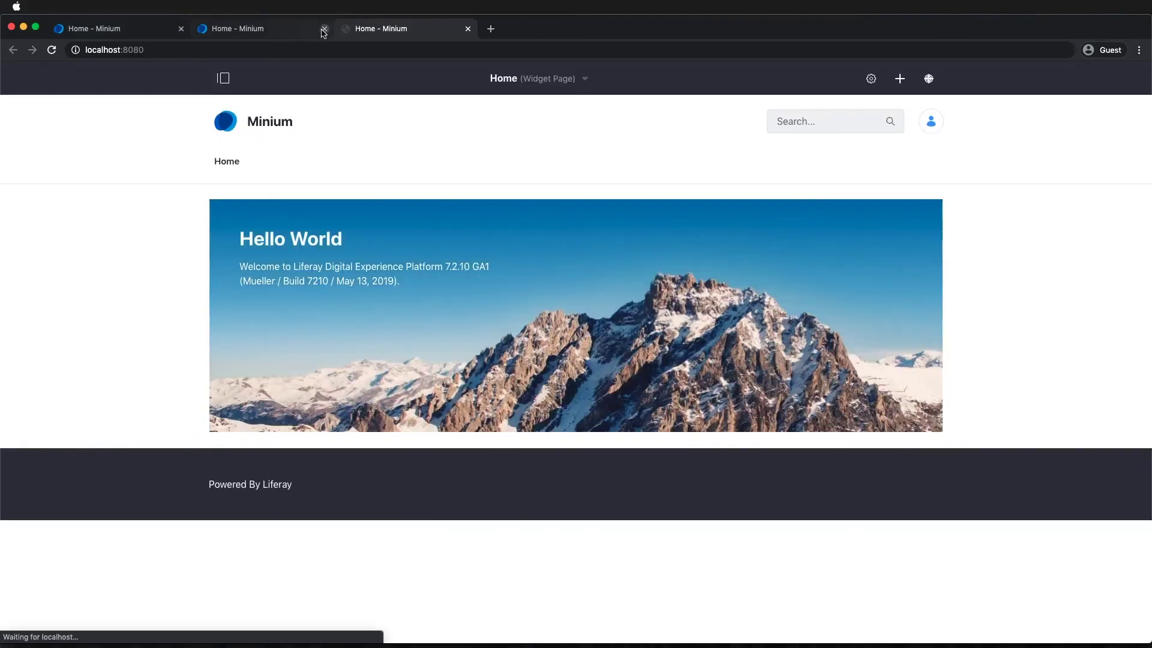
Go to Control Panel > Sites to list the Global and Minium sites.
click(323, 29)
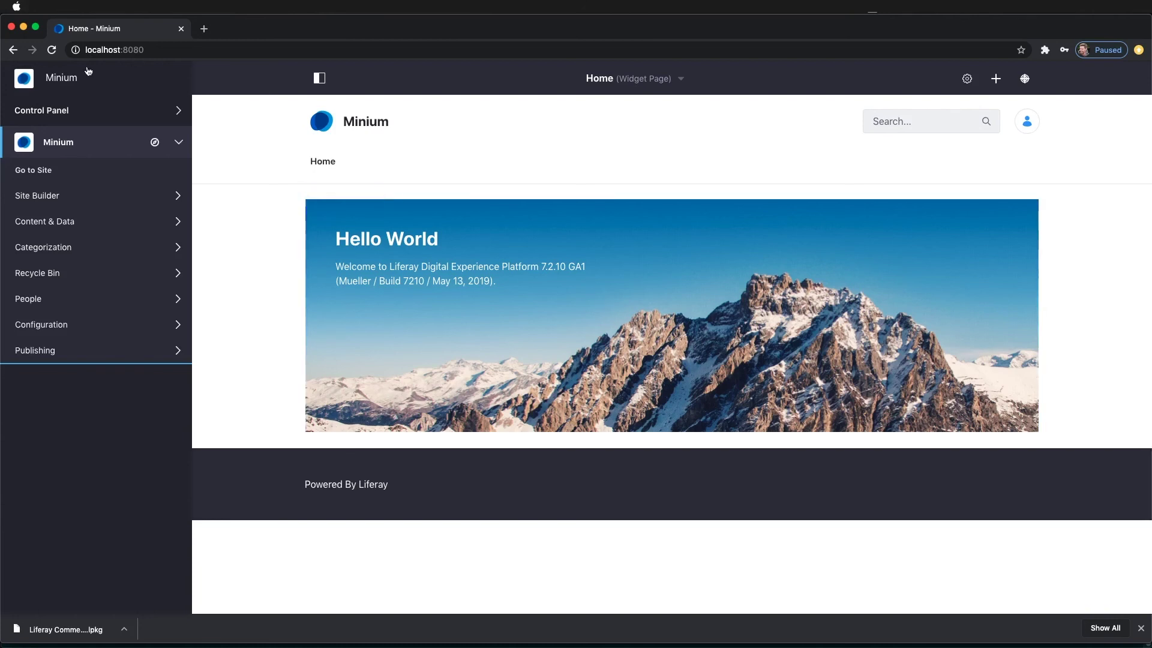
click(67, 111)
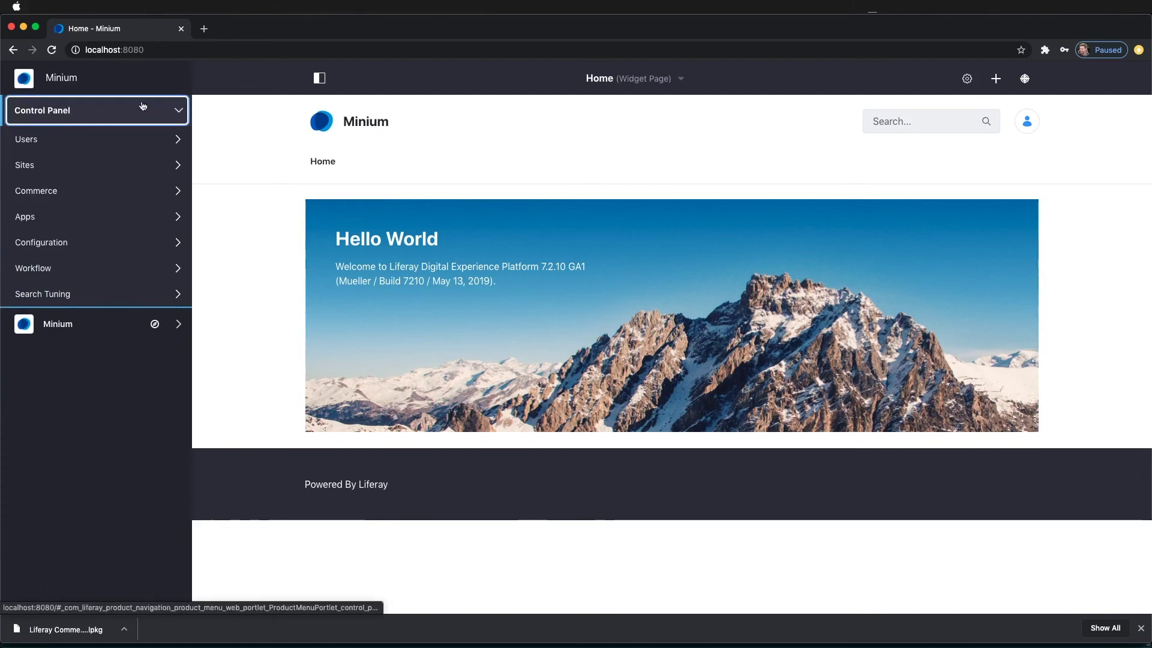
click(318, 78)
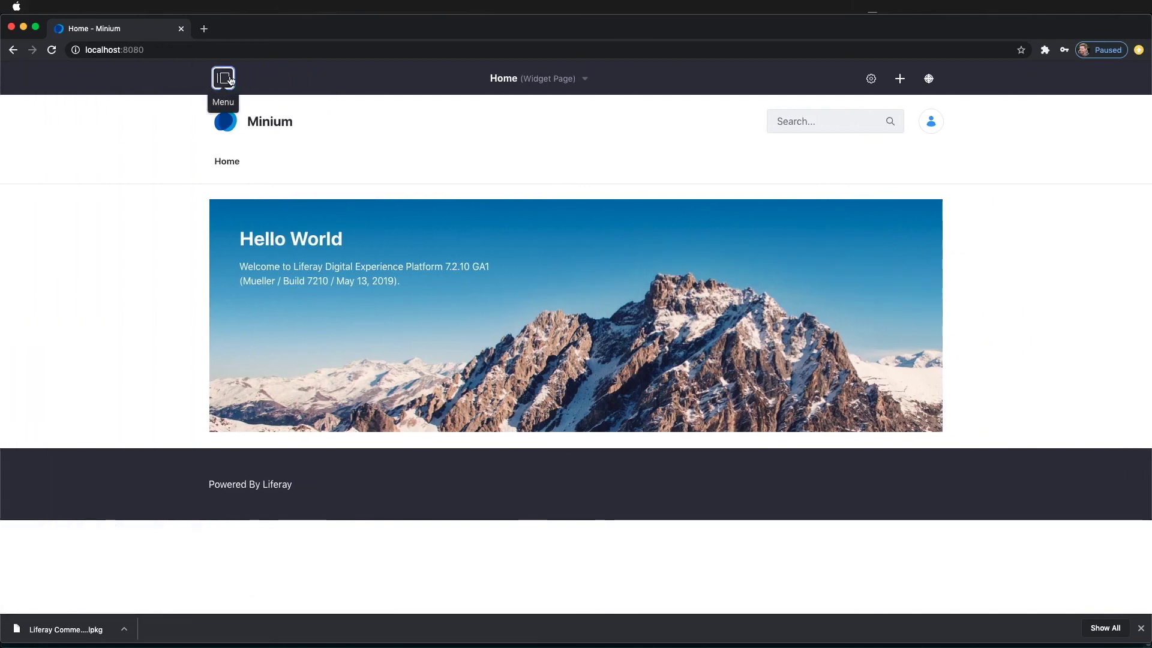
click(224, 78)
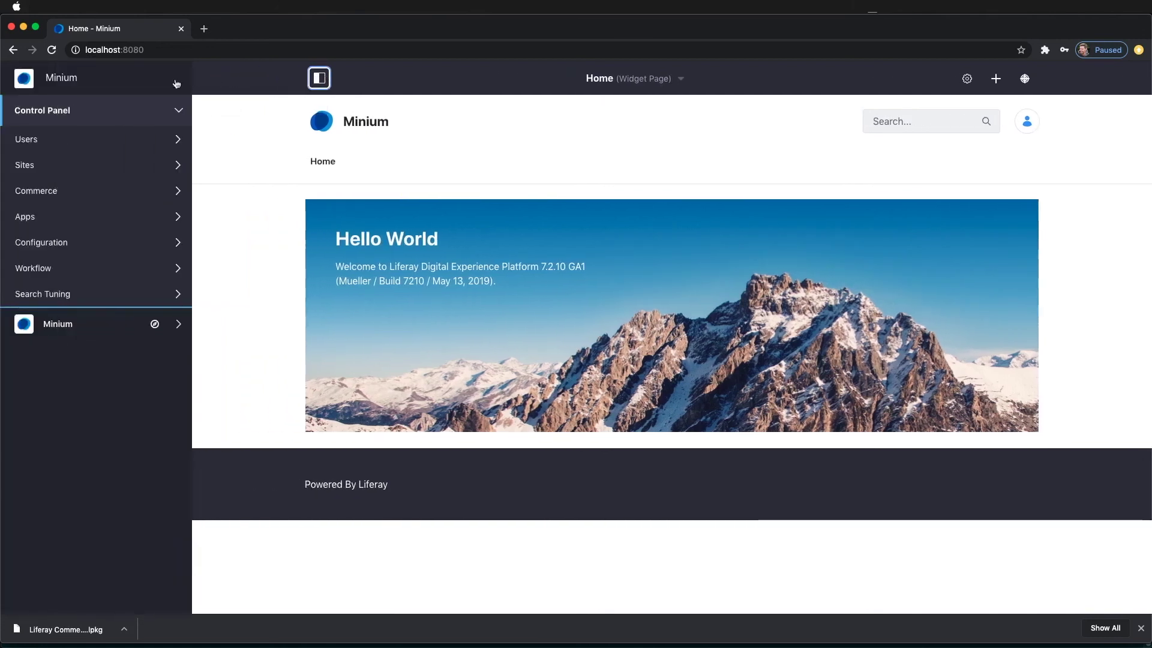
click(21, 164)
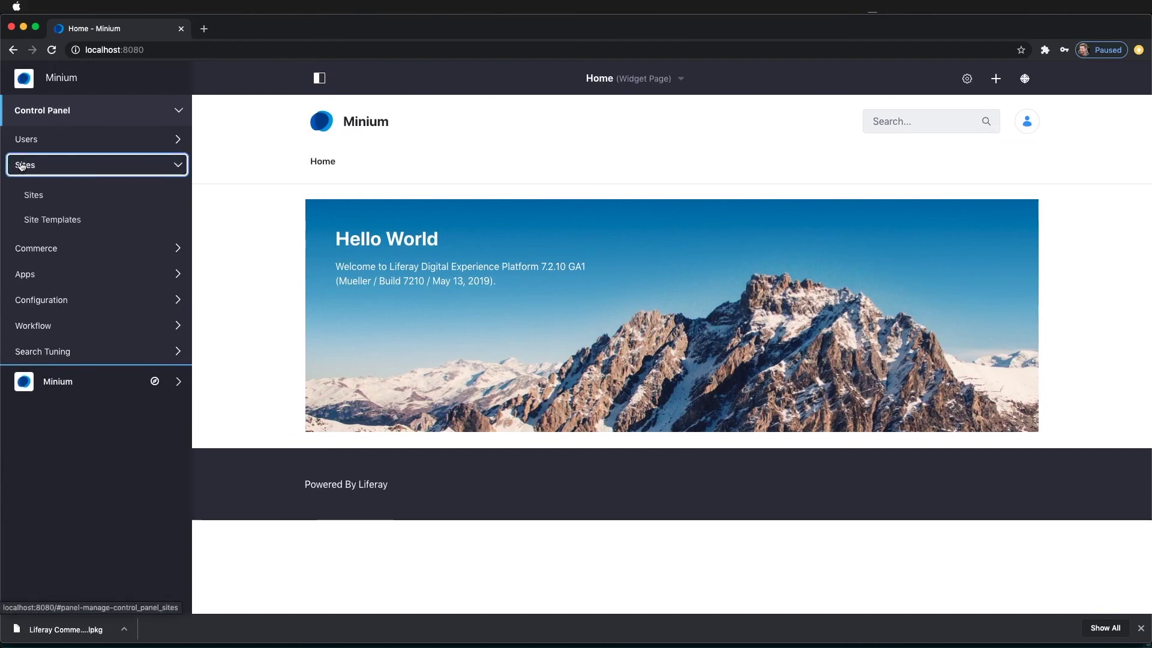
click(34, 195)
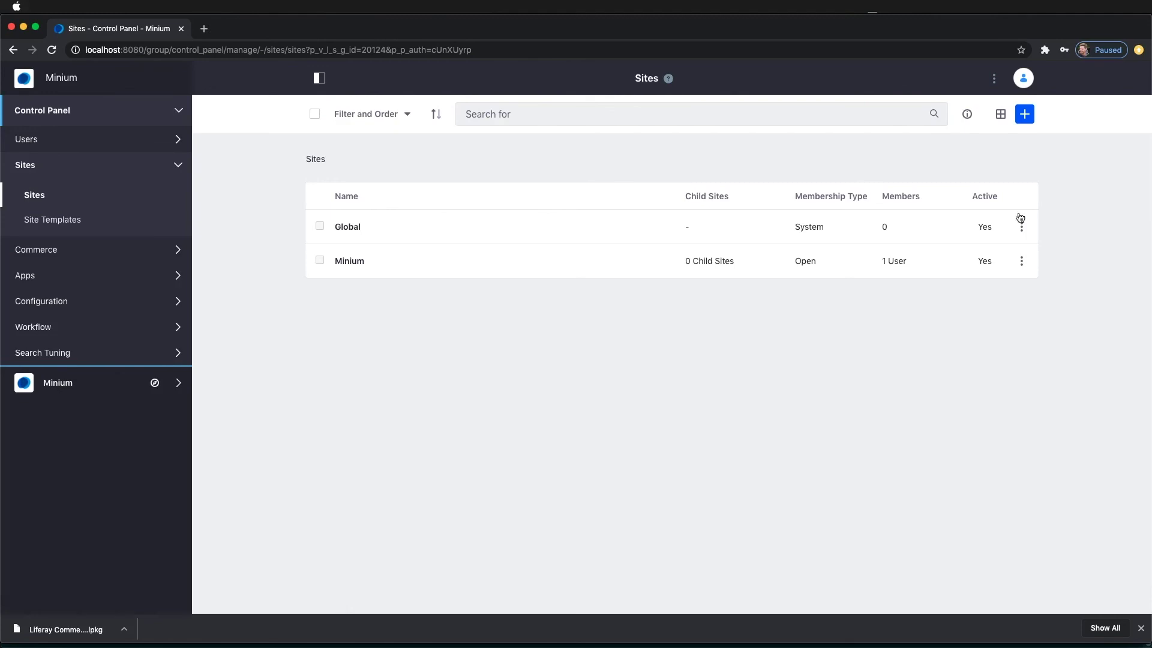
Start adding a site from the Minium Demo template.
click(1026, 114)
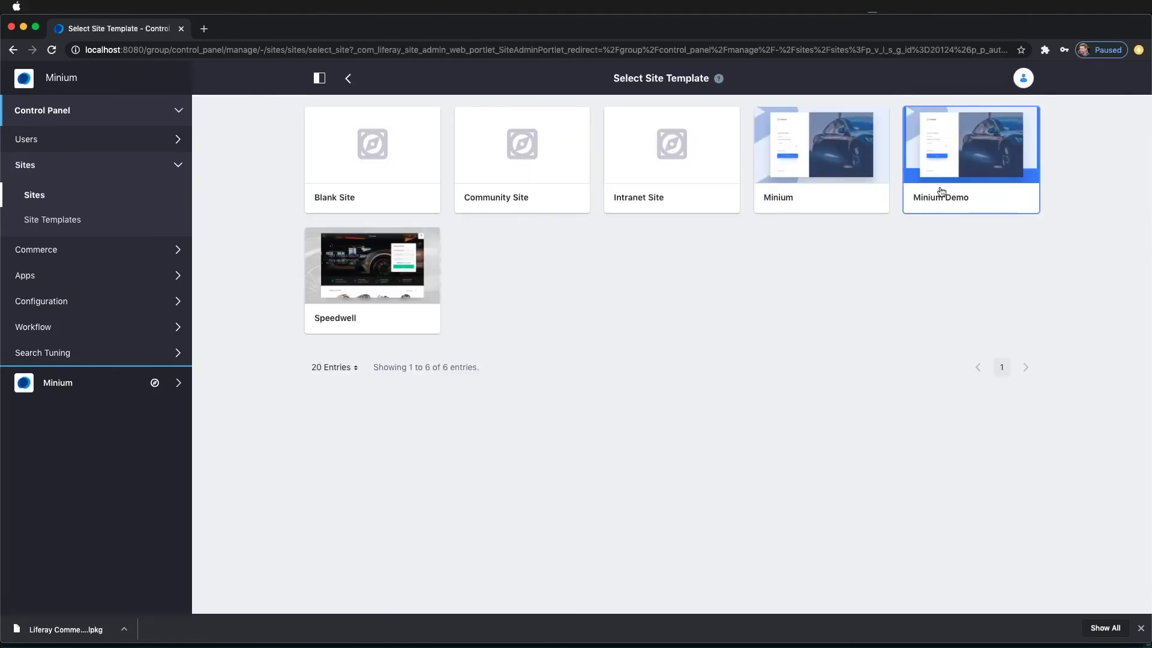
click(941, 192)
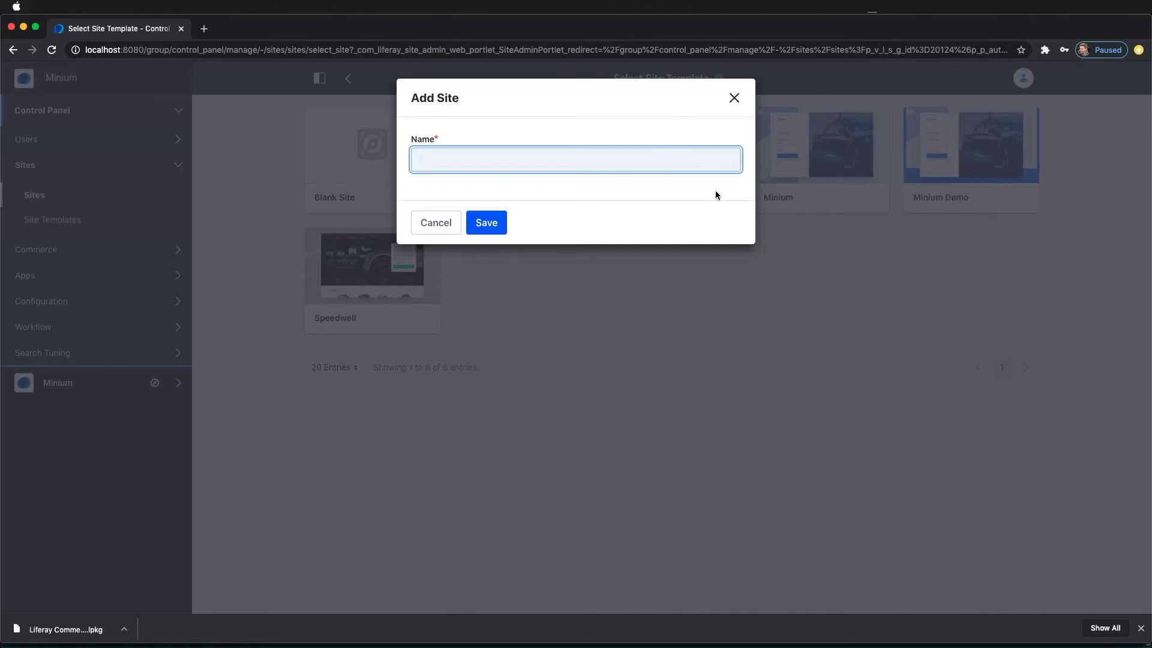
text(Minium Automotive)
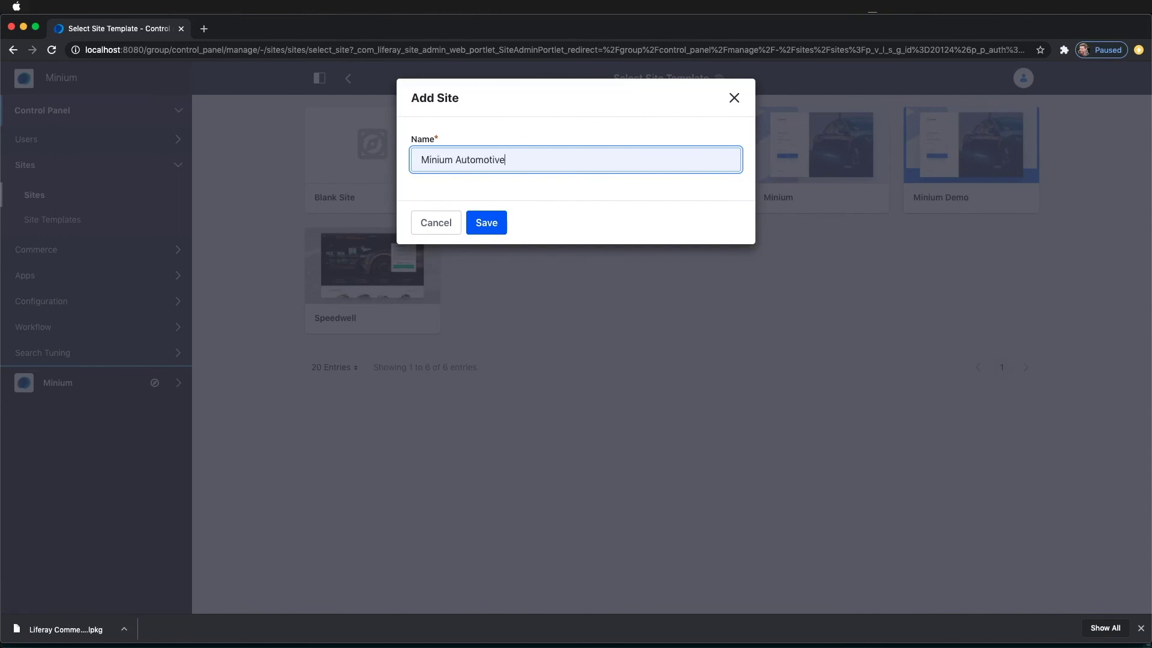
Save the new site with the name 'Minium Automotive'.
click(504, 223)
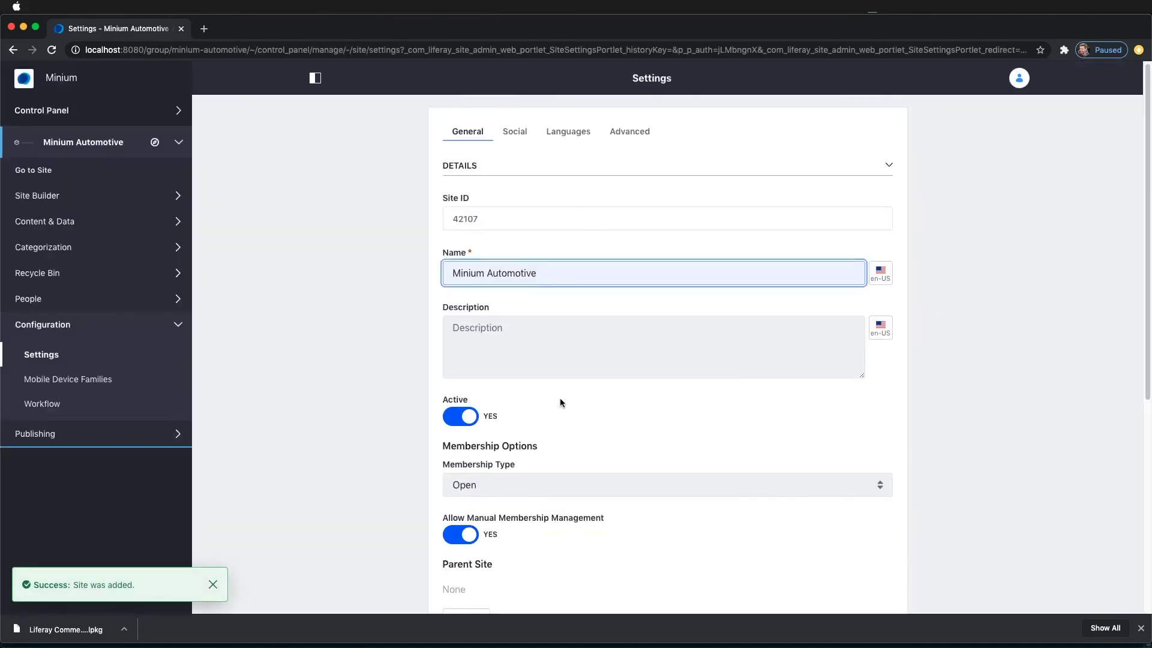
scroll(561, 398, down, 5)
Save the Minium Automotive settings and return to Minium's Hello World home page.
click(463, 550)
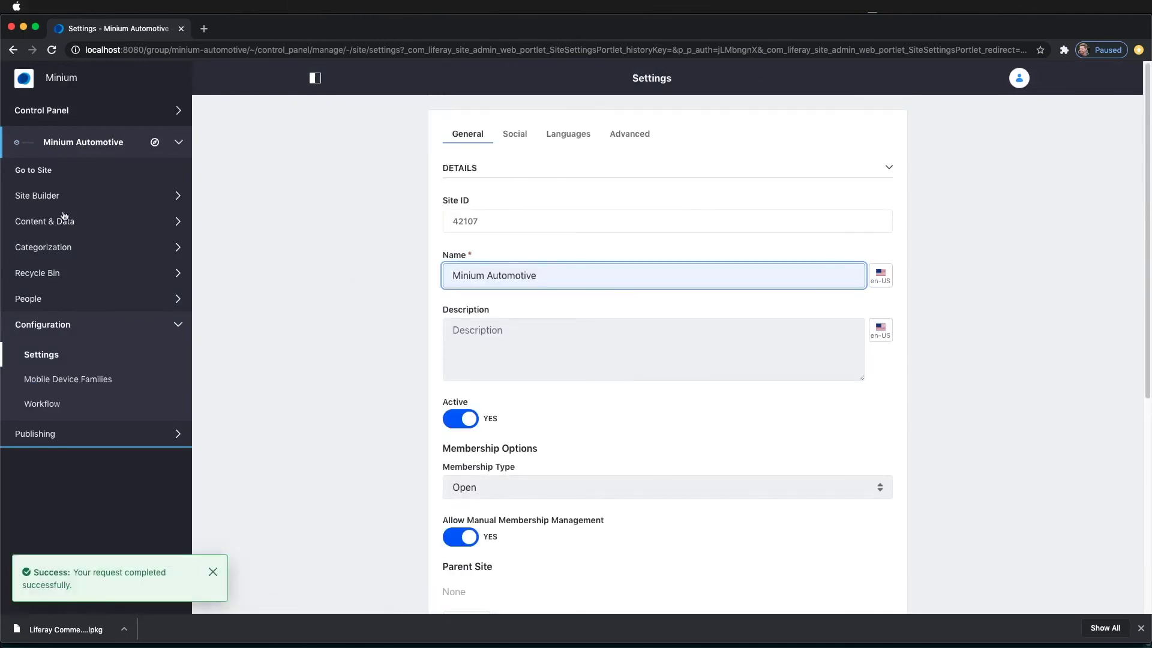
click(51, 144)
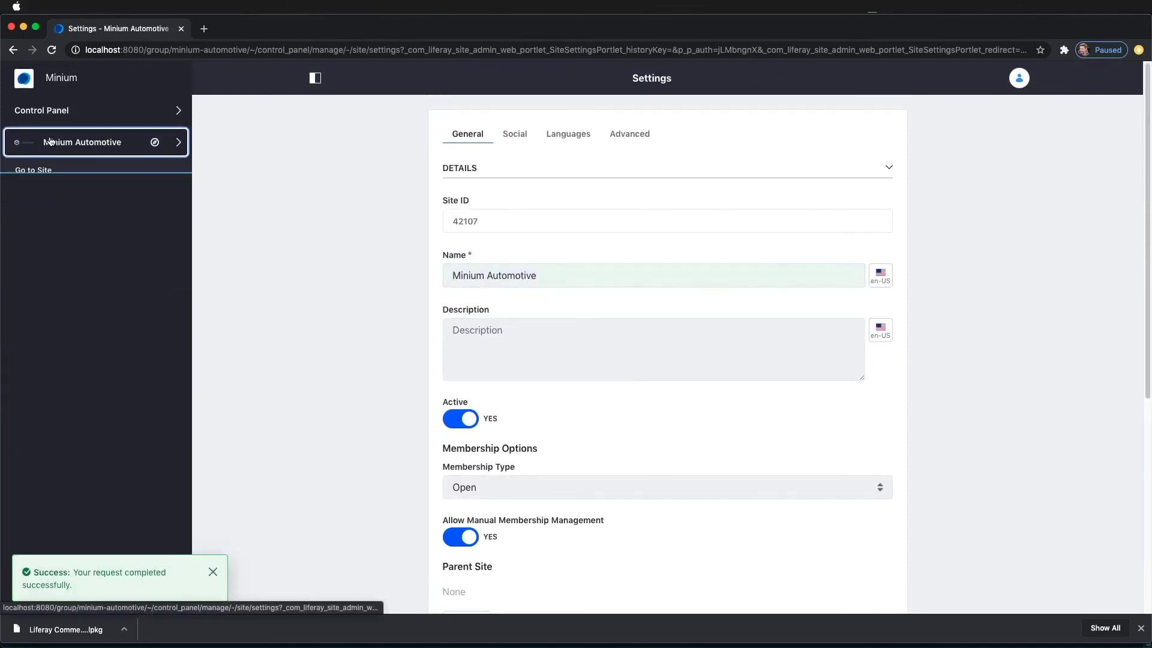
click(60, 77)
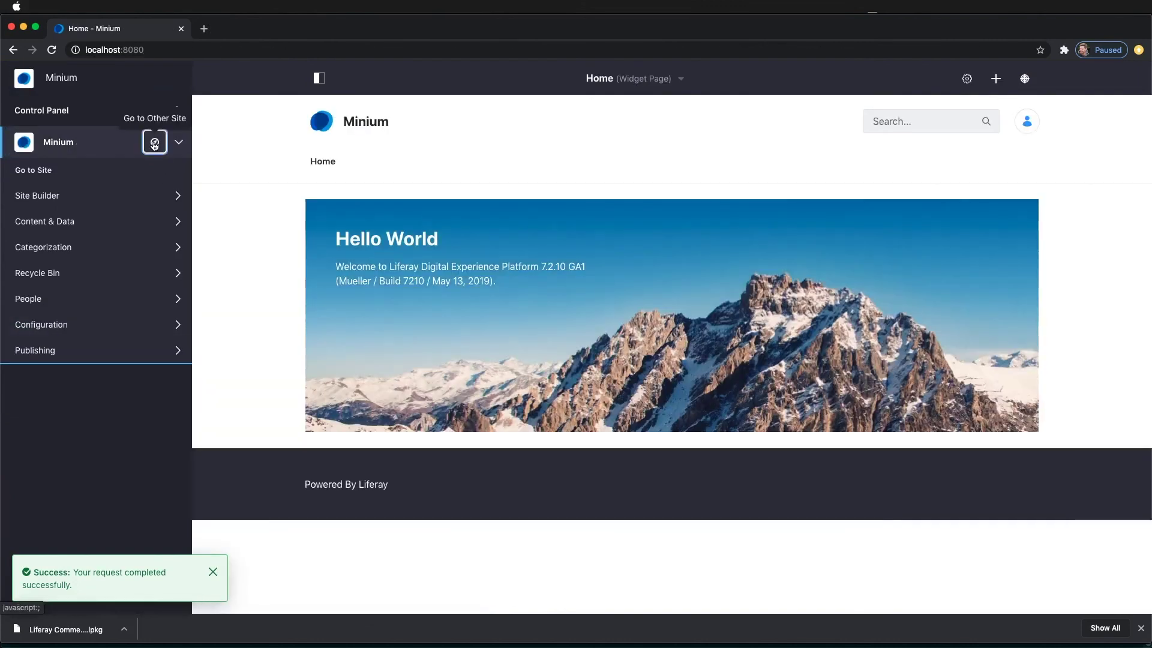
Switch to the Minium Automotive site from My Sites in the site selector.
click(154, 142)
click(118, 128)
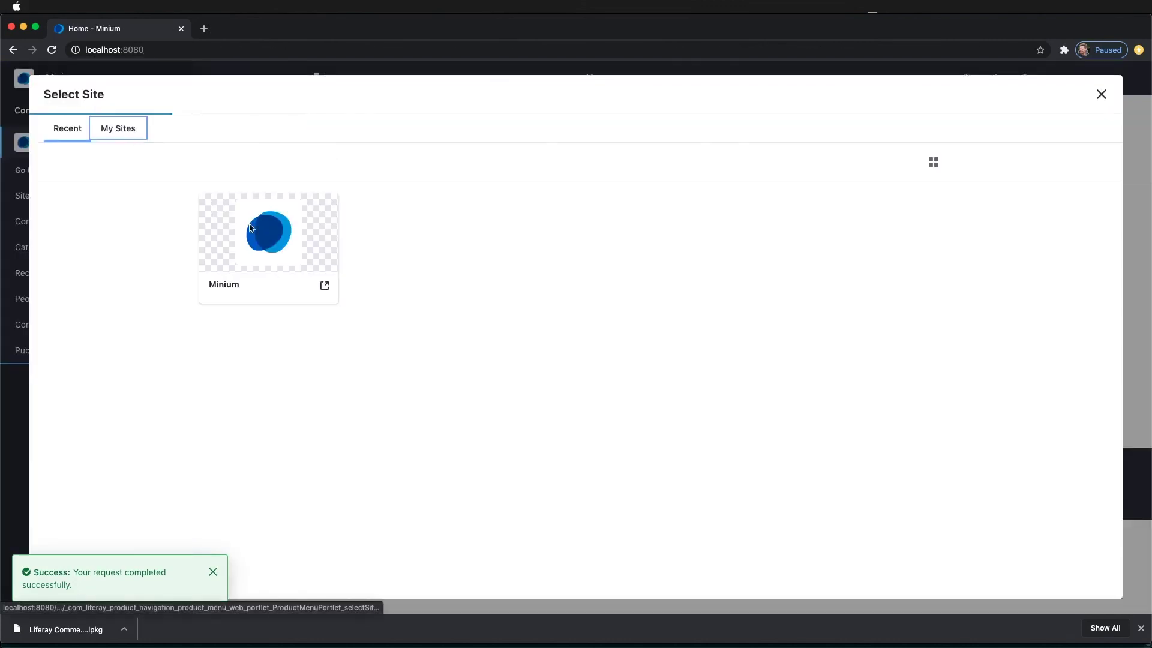
click(555, 284)
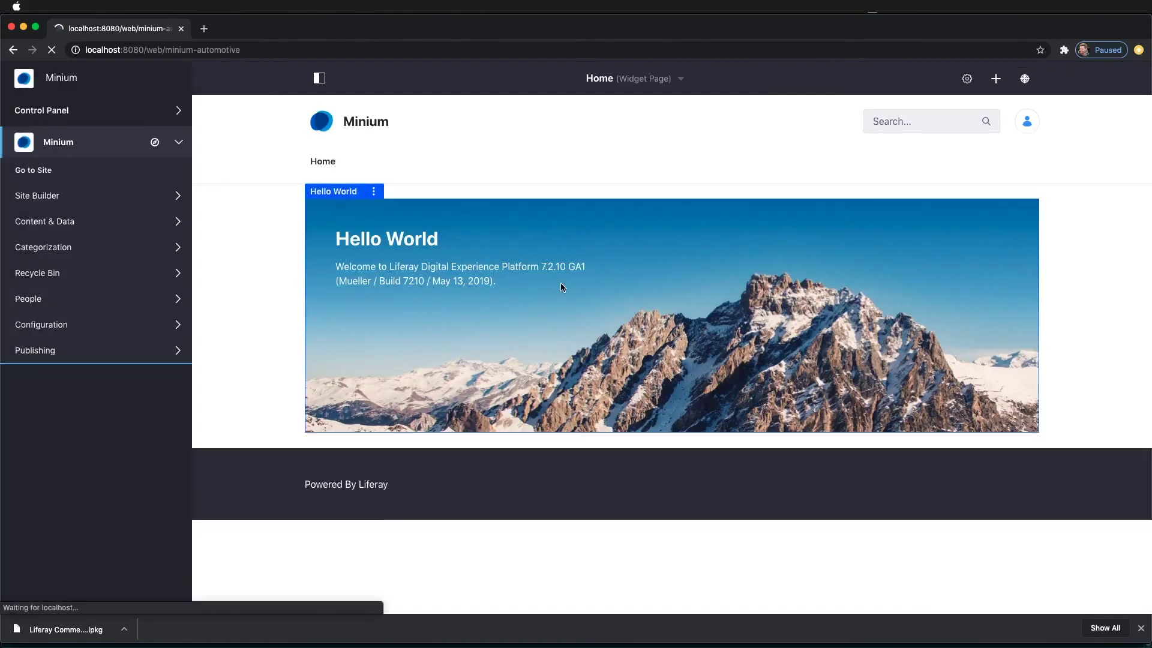